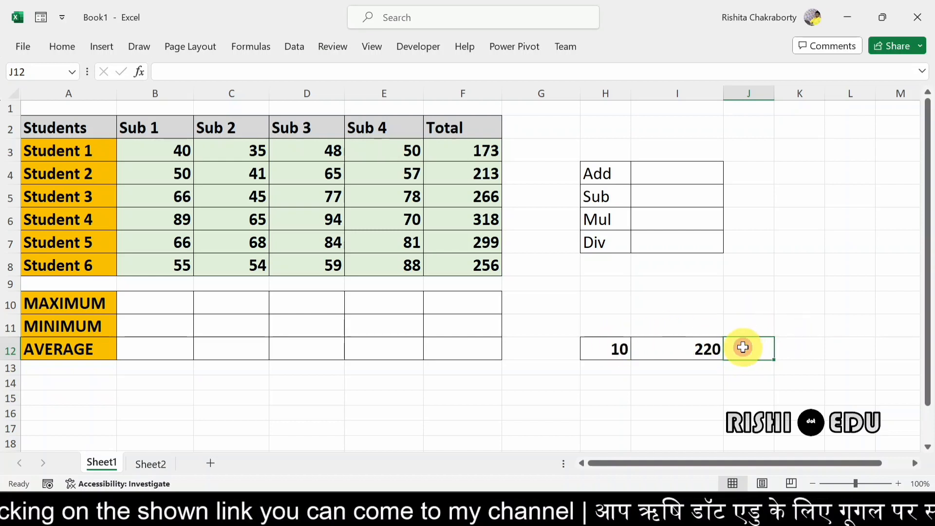
# - Enter the formula =I12+H12 in cell J12 to add the two numbers beside it
pyautogui.doubleClick(742, 347)
pyautogui.write('=')
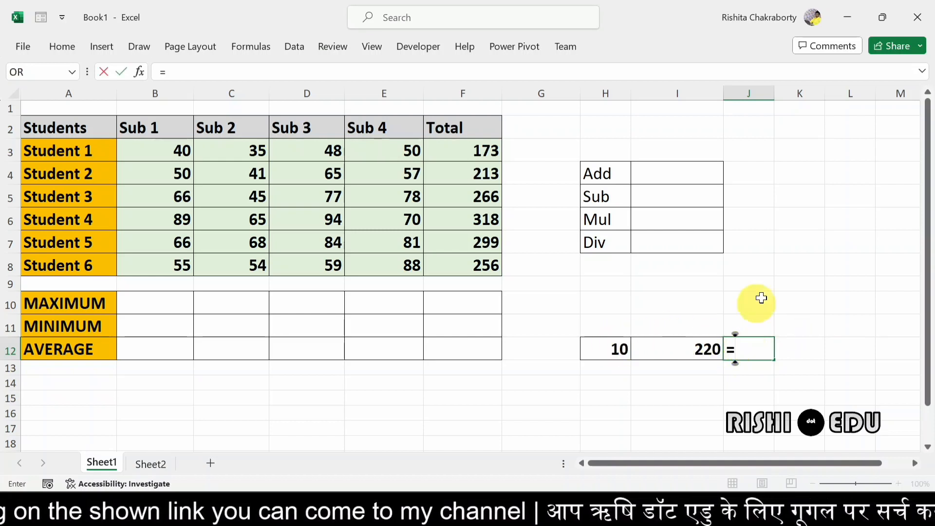
pyautogui.click(677, 350)
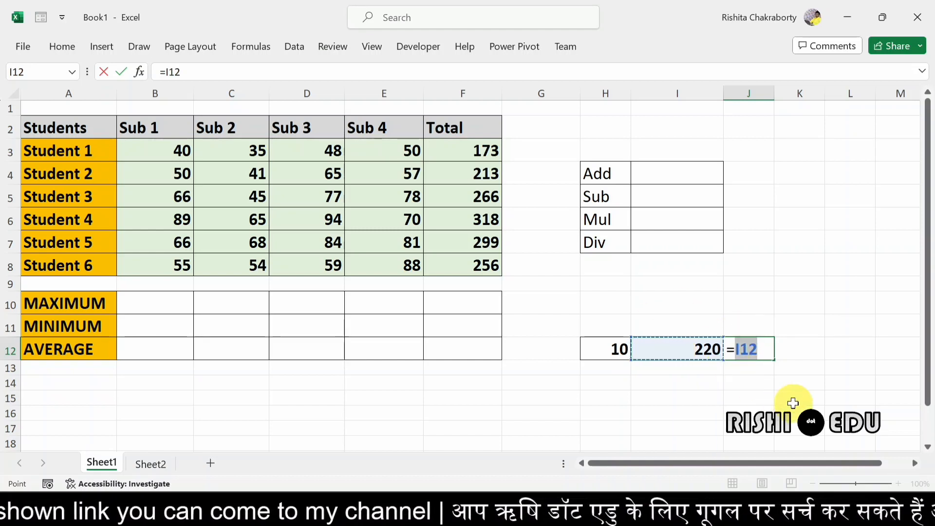
pyautogui.write('+')
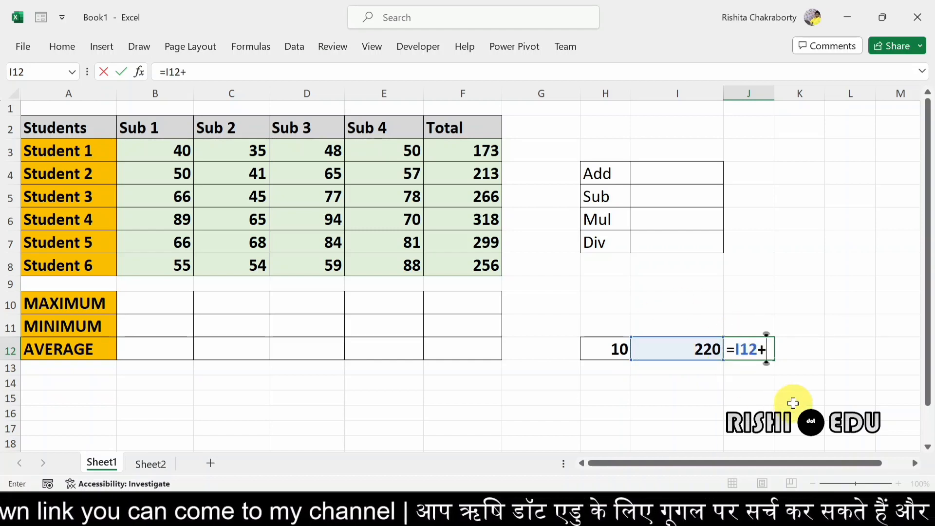
pyautogui.click(601, 353)
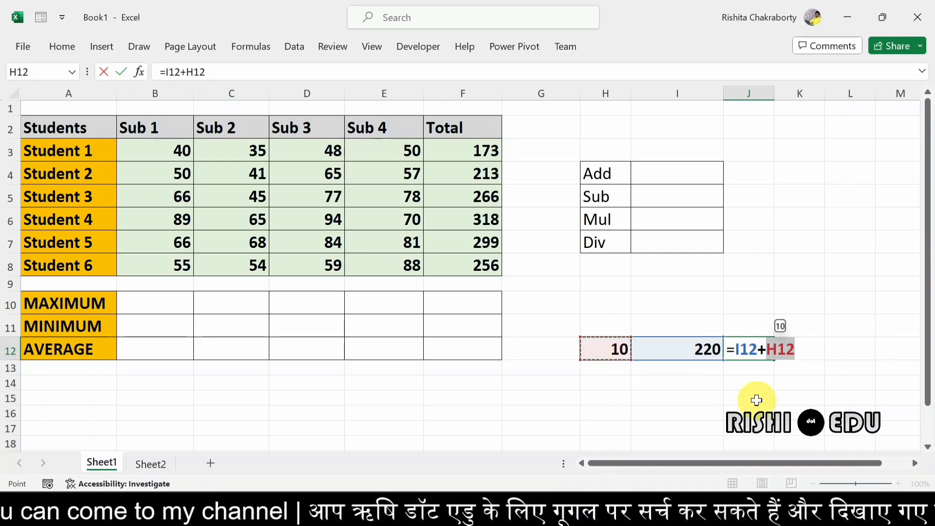
pyautogui.press('Return')
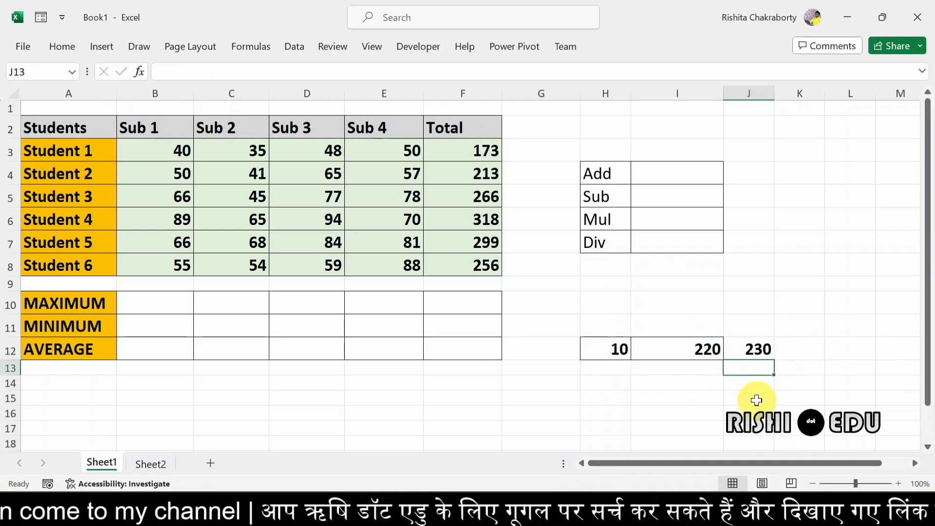
# - Replace the formula in J12 with the SUM function using separate arguments, =SUM(H12,I12)
pyautogui.click(735, 354)
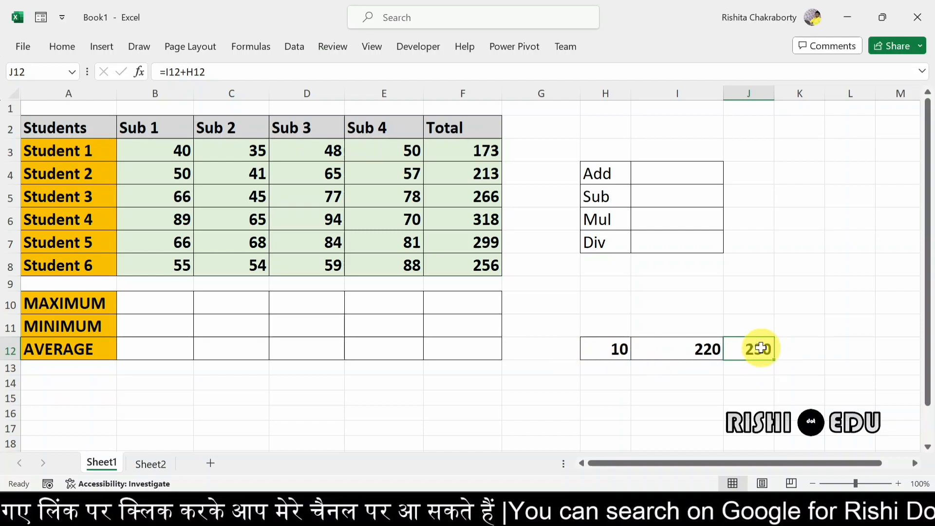
pyautogui.press('Delete')
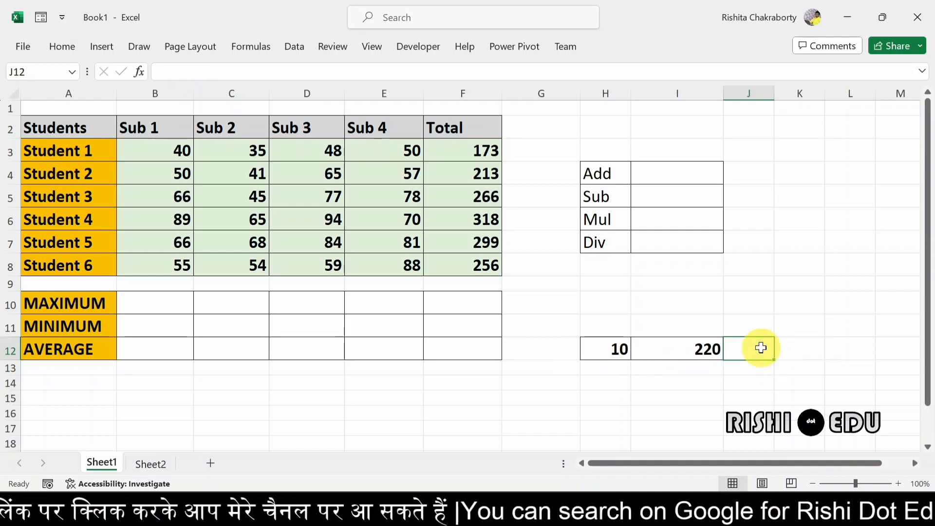
pyautogui.write('=')
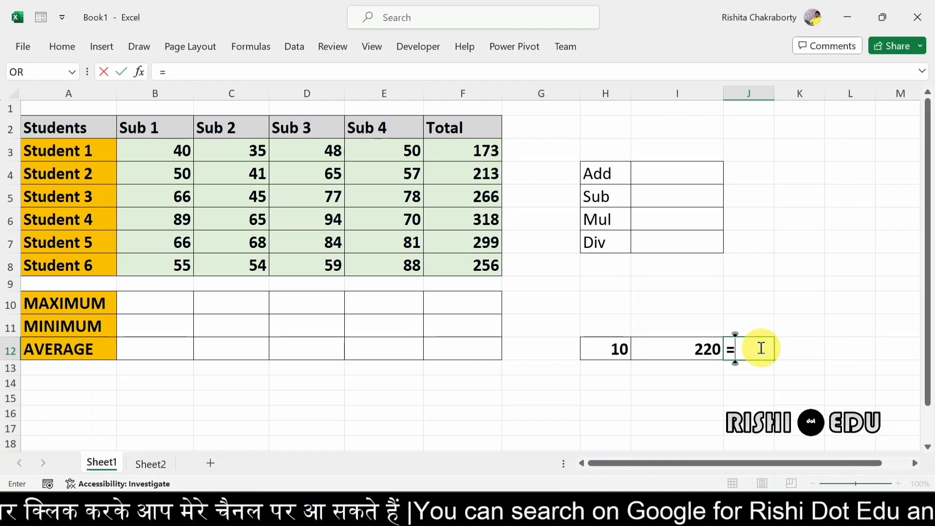
pyautogui.write('sum')
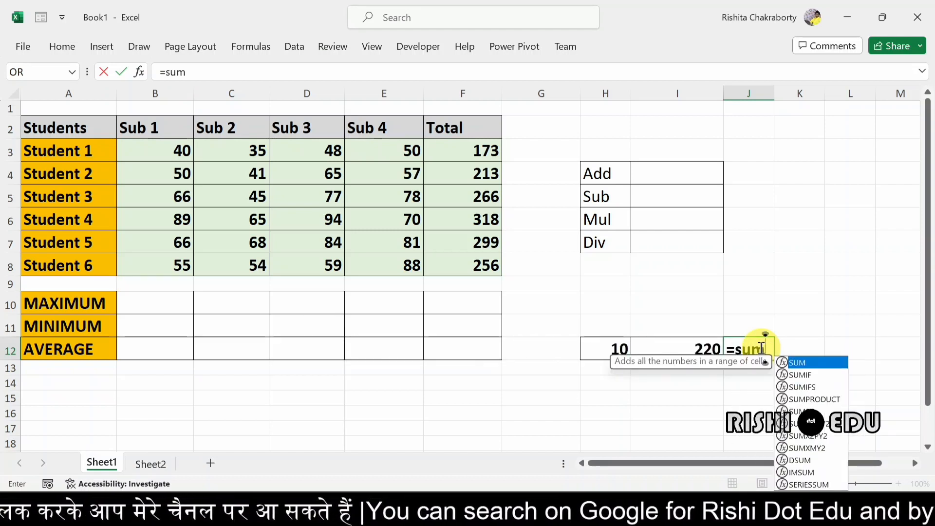
pyautogui.doubleClick(810, 362)
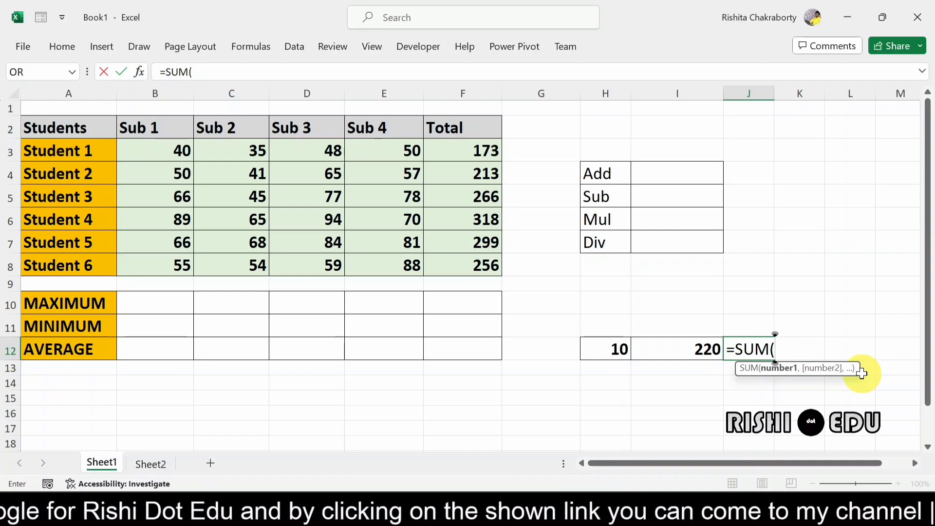
pyautogui.click(599, 348)
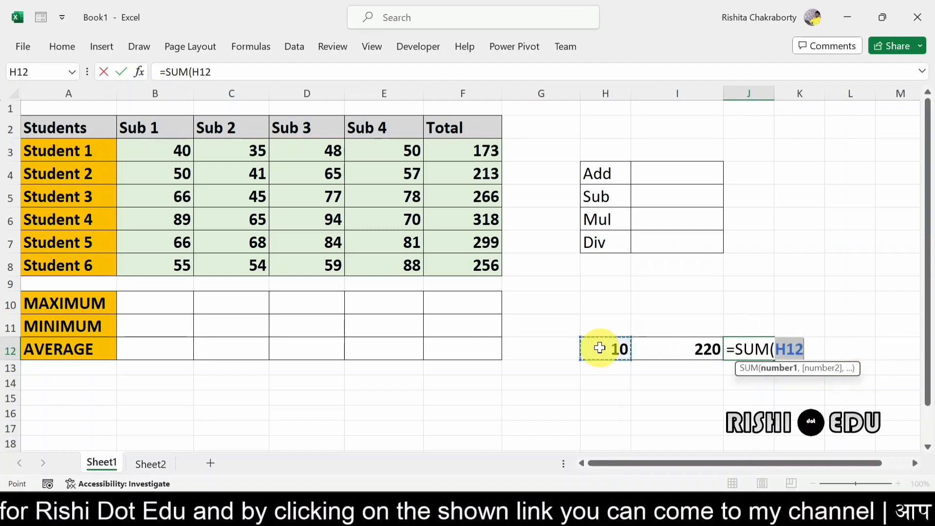
pyautogui.write(',')
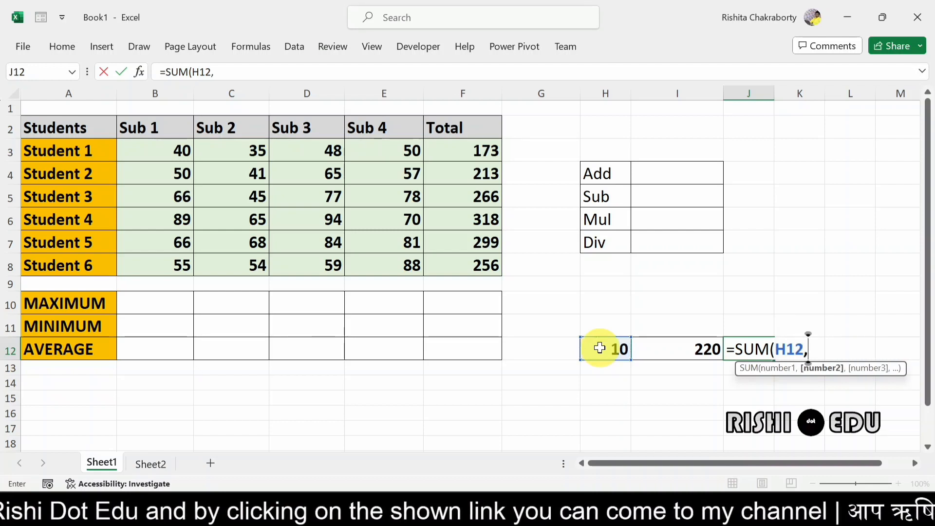
pyautogui.click(673, 356)
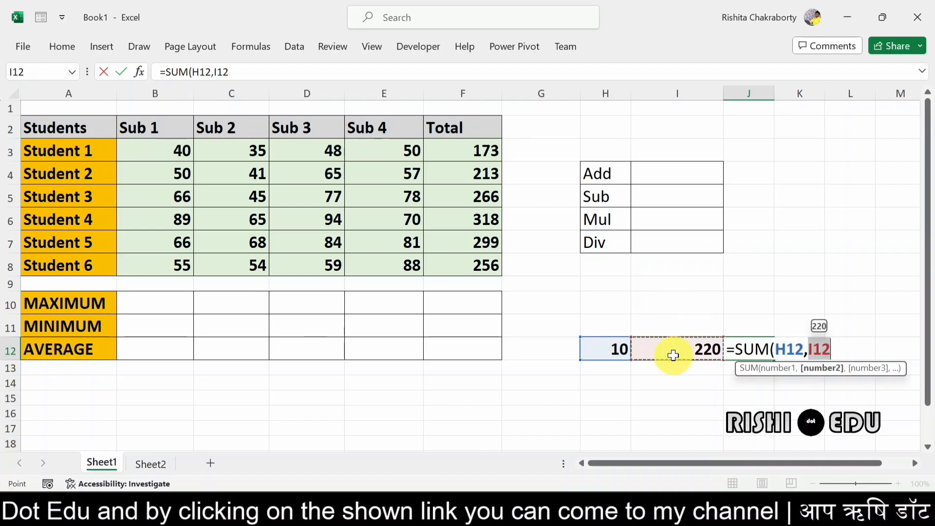
pyautogui.write(')')
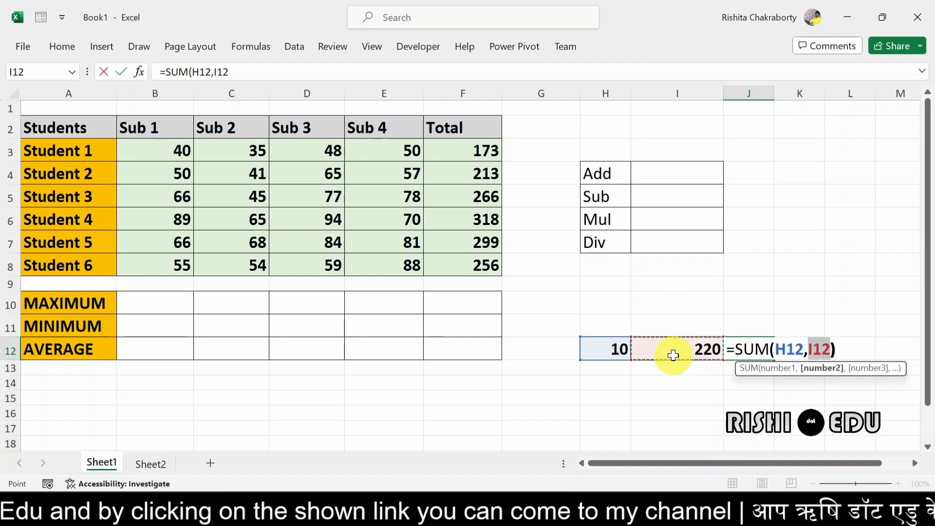
pyautogui.press('Return')
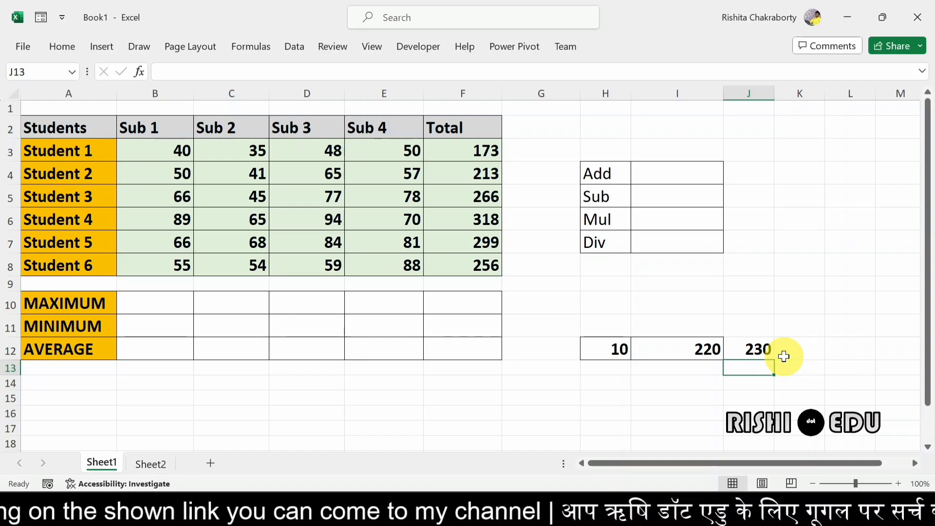
# - Erase the whole SUM formula from cell J12, leaving the cell empty
pyautogui.click(749, 350)
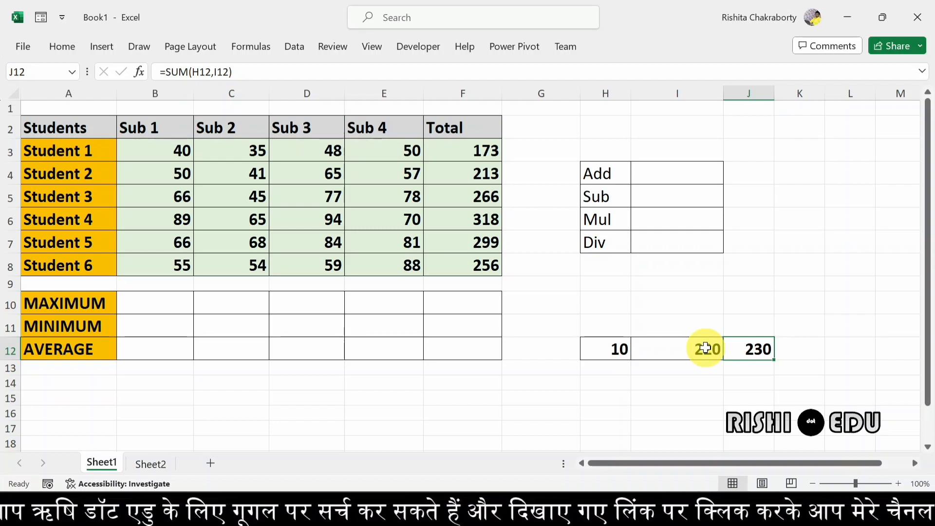
pyautogui.doubleClick(768, 349)
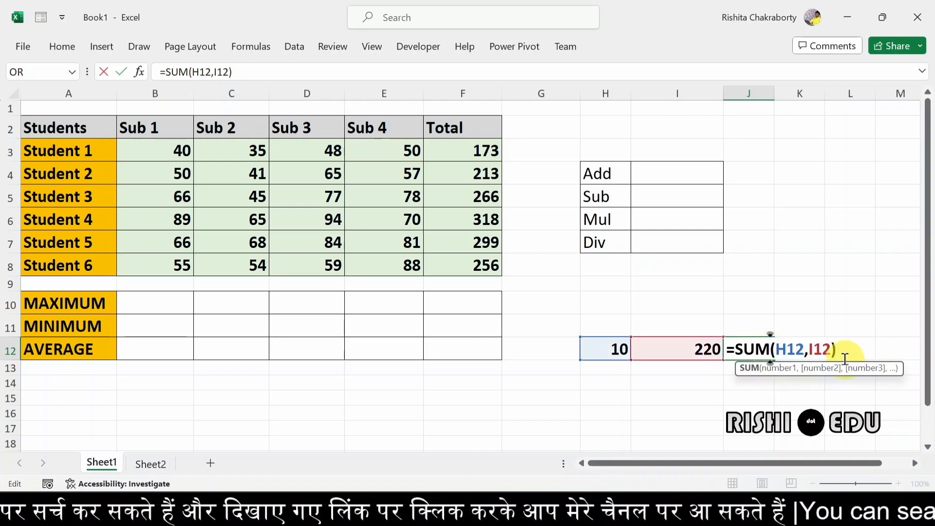
pyautogui.press('BackSpace')
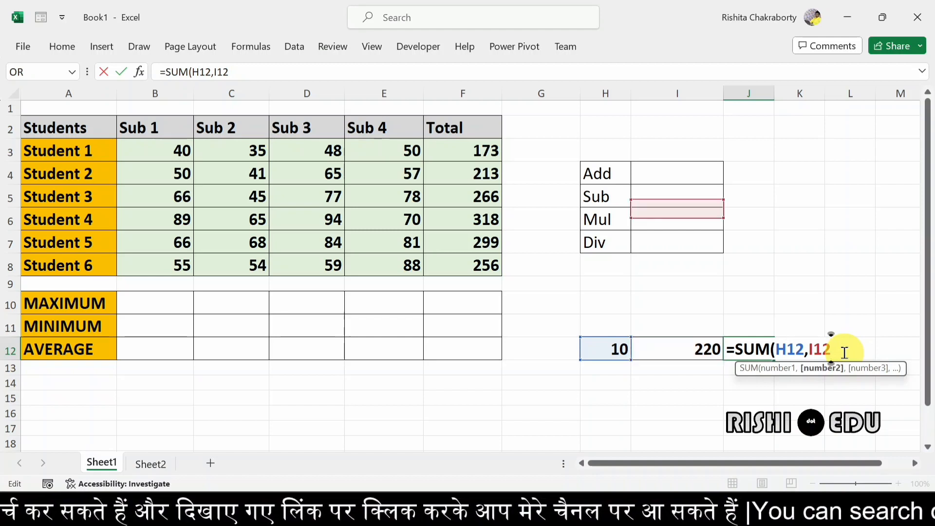
pyautogui.press('BackSpace')
pyautogui.press('BackSpace')
pyautogui.press('BackSpace')
pyautogui.press('BackSpace')
pyautogui.press('BackSpace')
pyautogui.press('BackSpace')
pyautogui.press('BackSpace')
pyautogui.press('BackSpace')
pyautogui.press('BackSpace')
pyautogui.press('BackSpace')
pyautogui.press('BackSpace')
pyautogui.press('BackSpace')
pyautogui.press('Return')
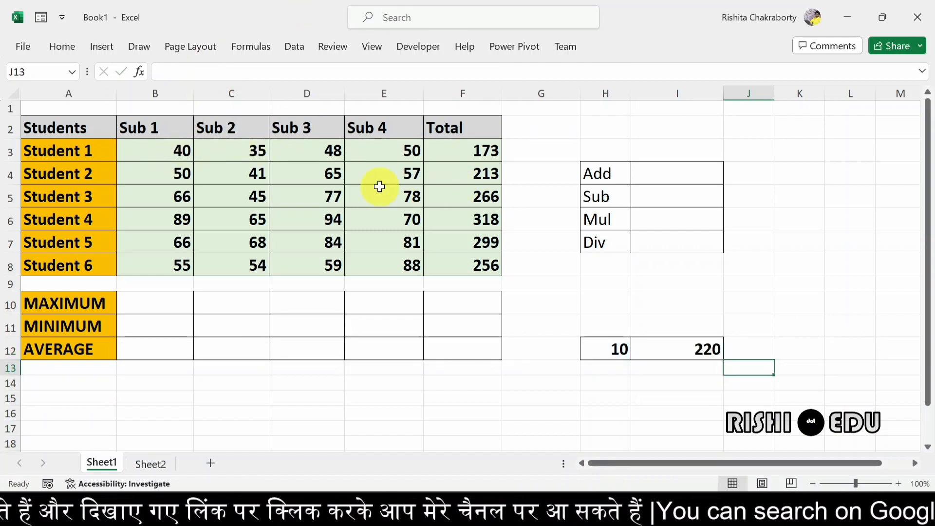
# - Enter =SUM(B3:E3) in cell J12 to total Student 1's marks across the four subjects
pyautogui.click(738, 350)
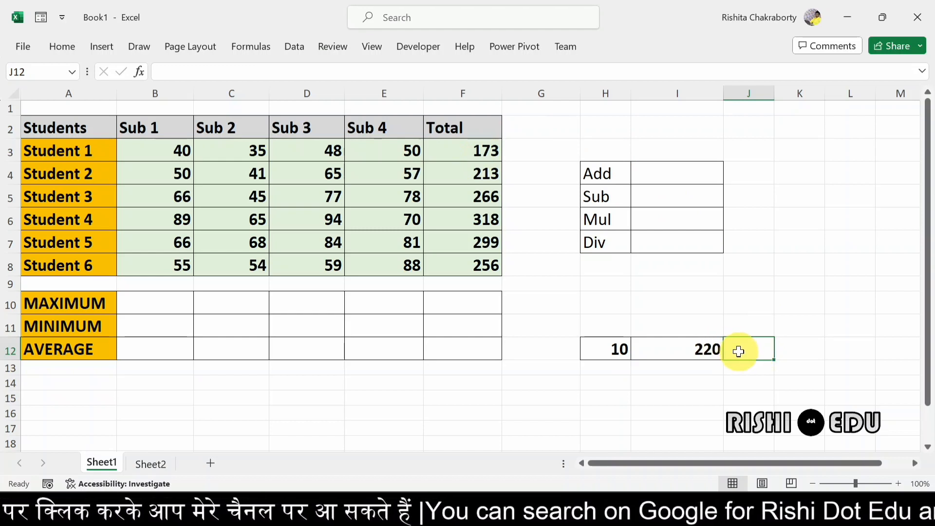
pyautogui.write('=')
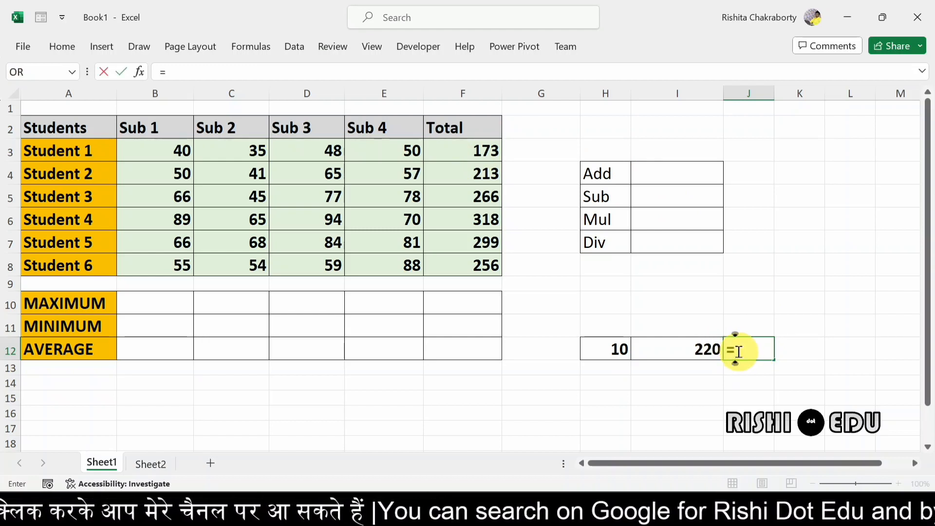
pyautogui.write('sum')
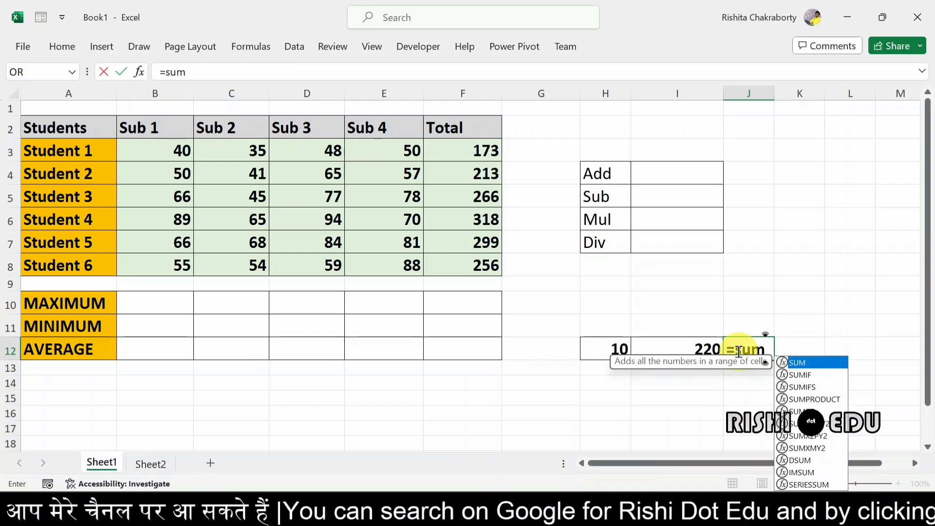
pyautogui.write('(')
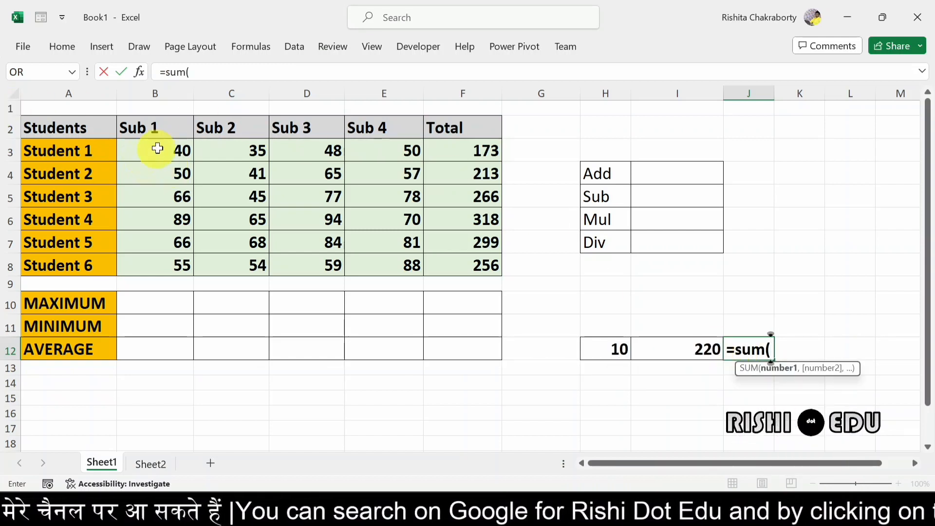
pyautogui.click(177, 150)
pyautogui.moveTo(177, 150); pyautogui.dragTo(372, 146)
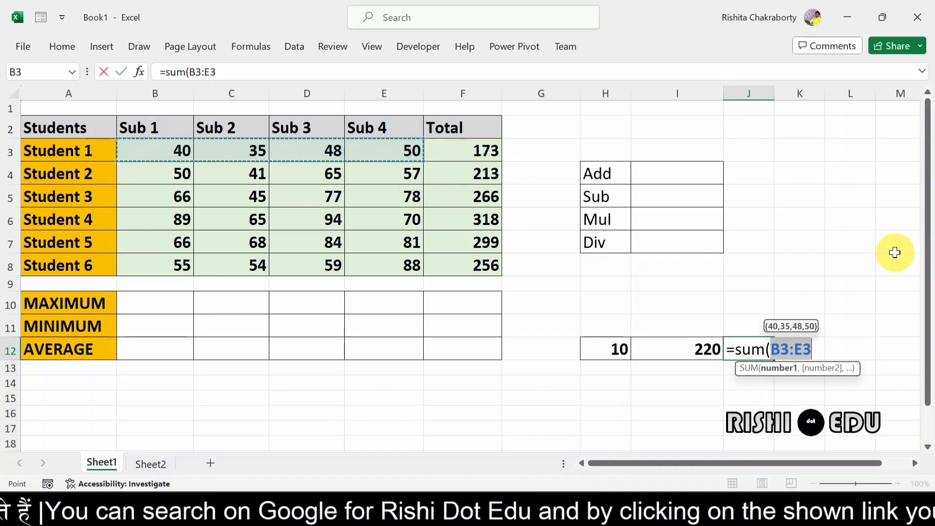
pyautogui.click(821, 355)
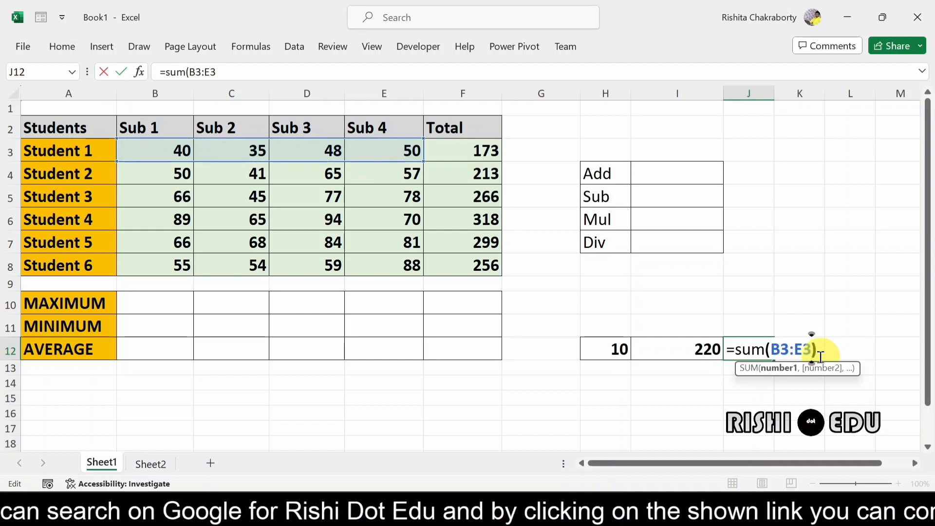
pyautogui.write(')')
pyautogui.press('Return')
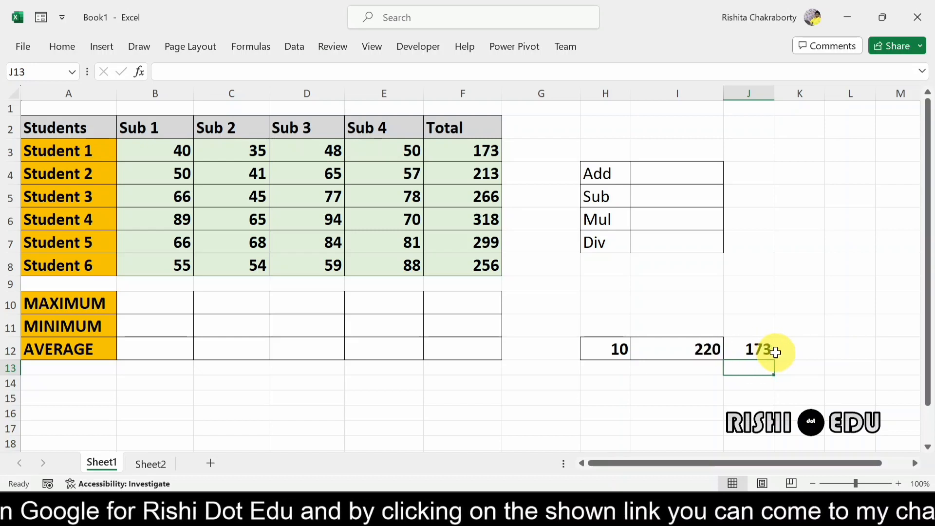
# - Clear the SUM formula for Student 1's marks from cell J12
pyautogui.click(752, 353)
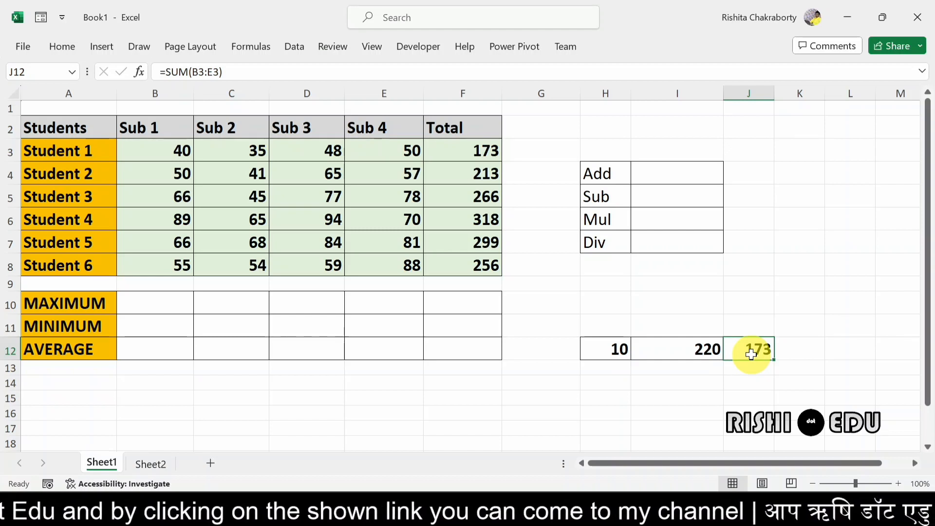
pyautogui.press('BackSpace')
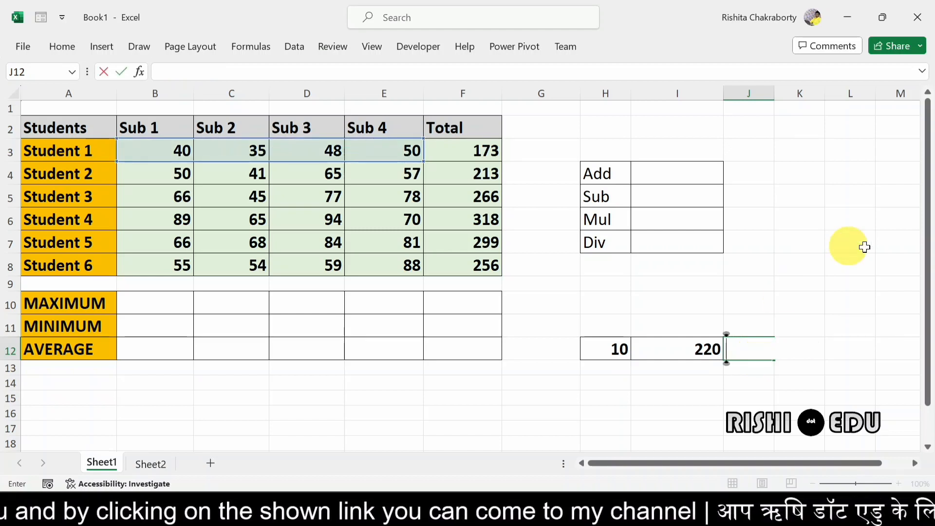
pyautogui.click(706, 378)
# - Enter =SUM(B3:D3,C4:E4,C6:D6) in cell J12 to add three separate ranges of marks
pyautogui.click(752, 354)
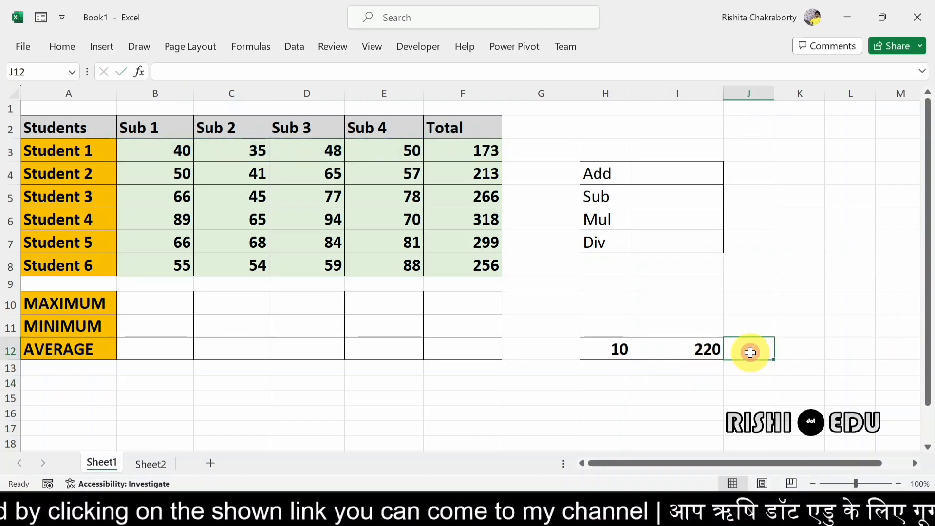
pyautogui.write('=')
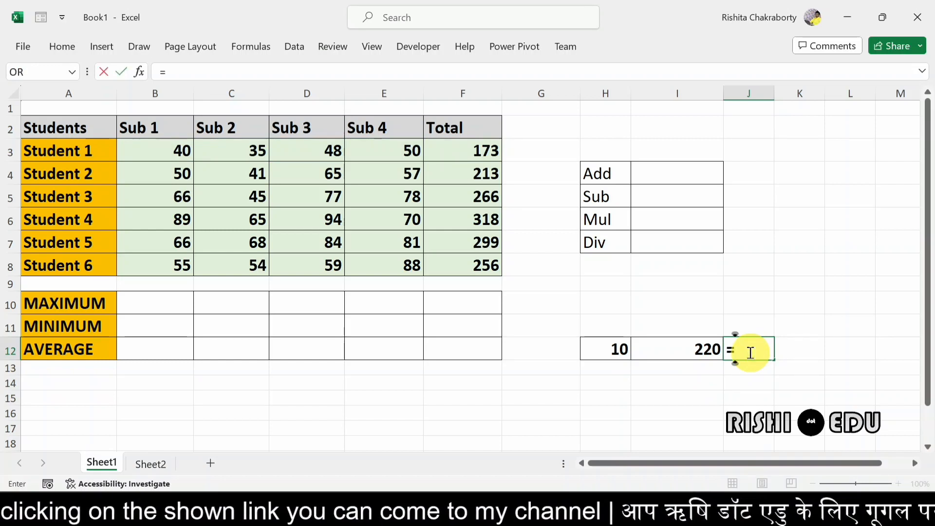
pyautogui.write('sum')
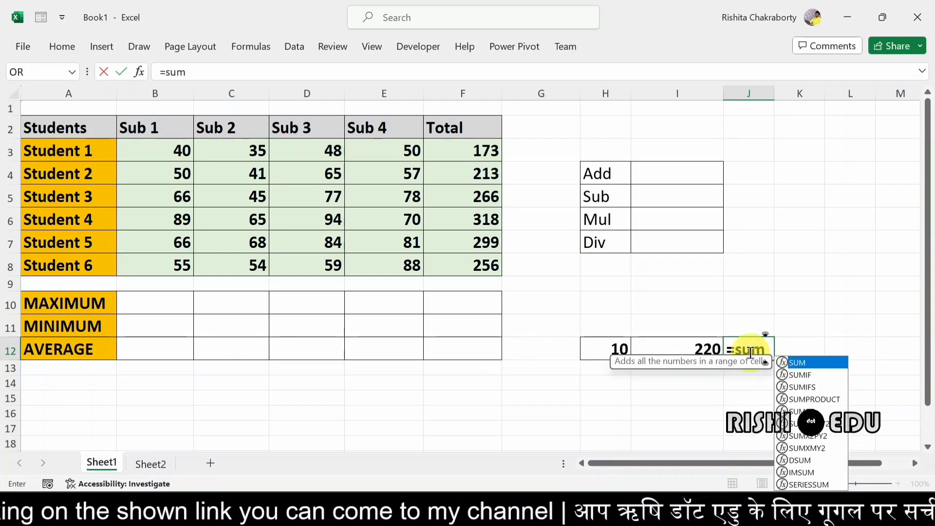
pyautogui.write('(')
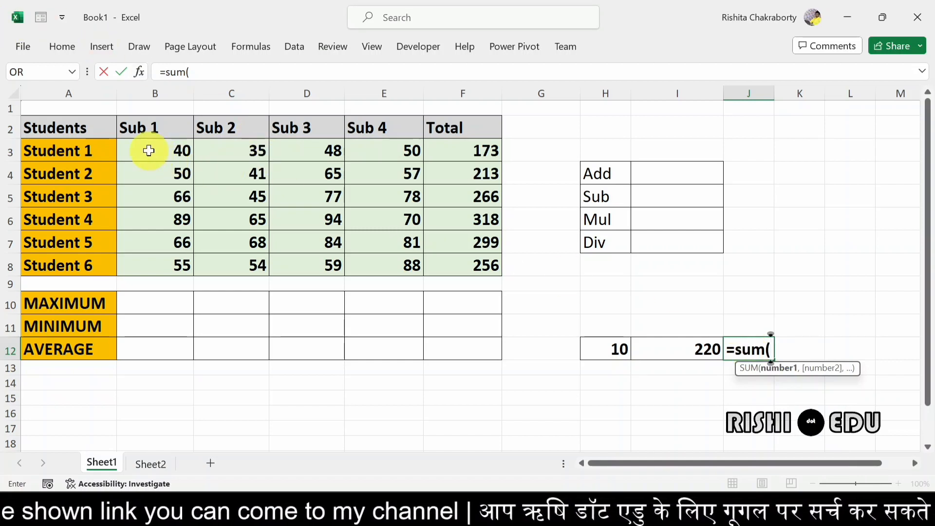
pyautogui.moveTo(149, 150); pyautogui.dragTo(295, 149)
pyautogui.write(',')
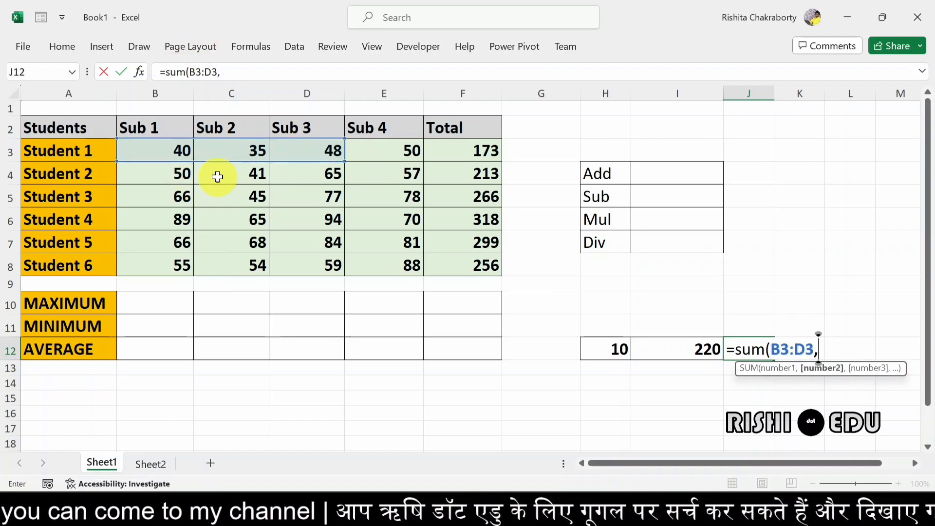
pyautogui.moveTo(217, 175); pyautogui.dragTo(378, 176)
pyautogui.write(',')
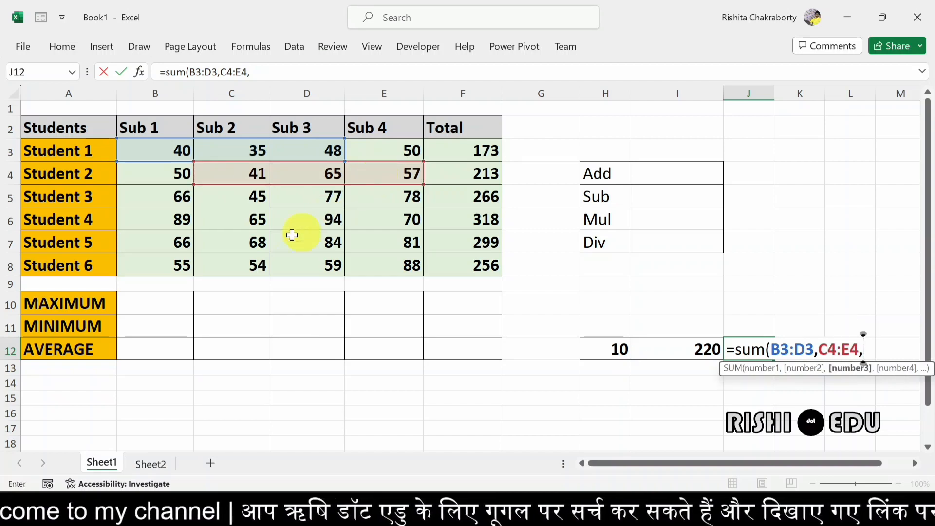
pyautogui.click(241, 217)
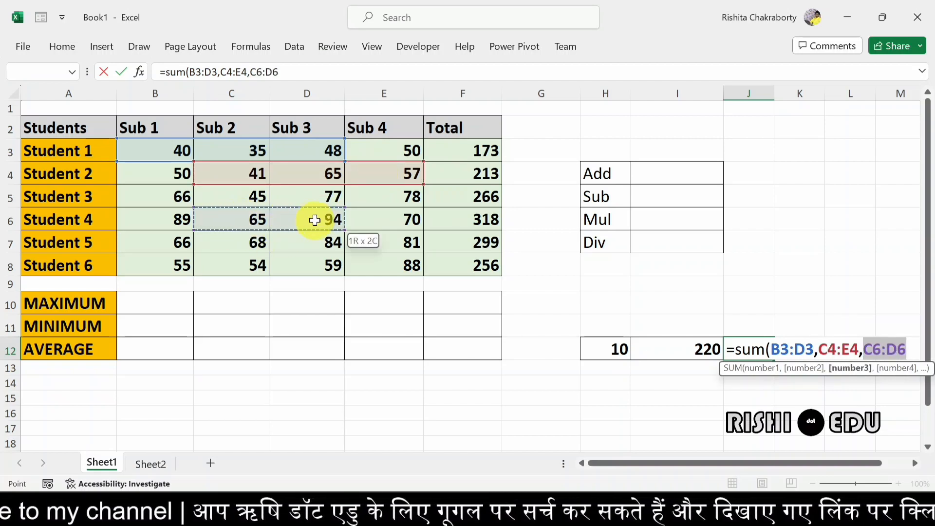
pyautogui.moveTo(315, 220); pyautogui.dragTo(315, 220)
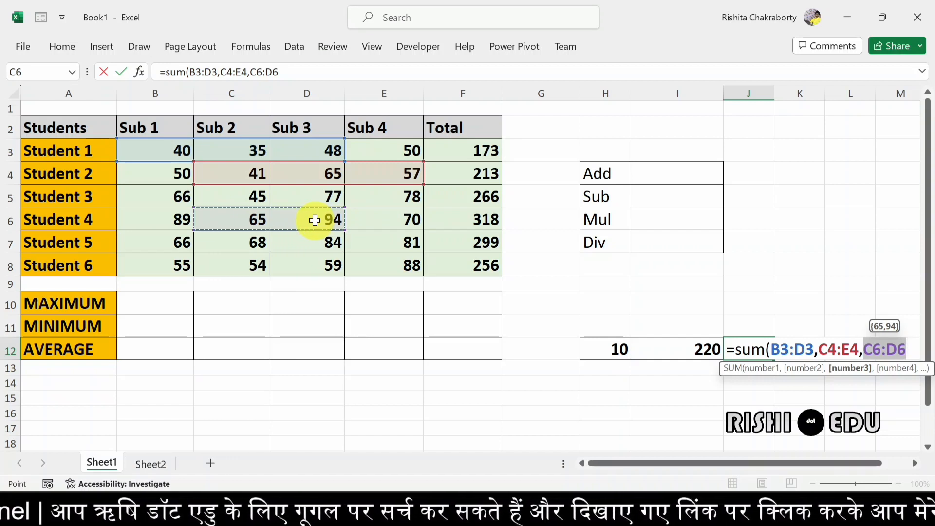
pyautogui.write(')')
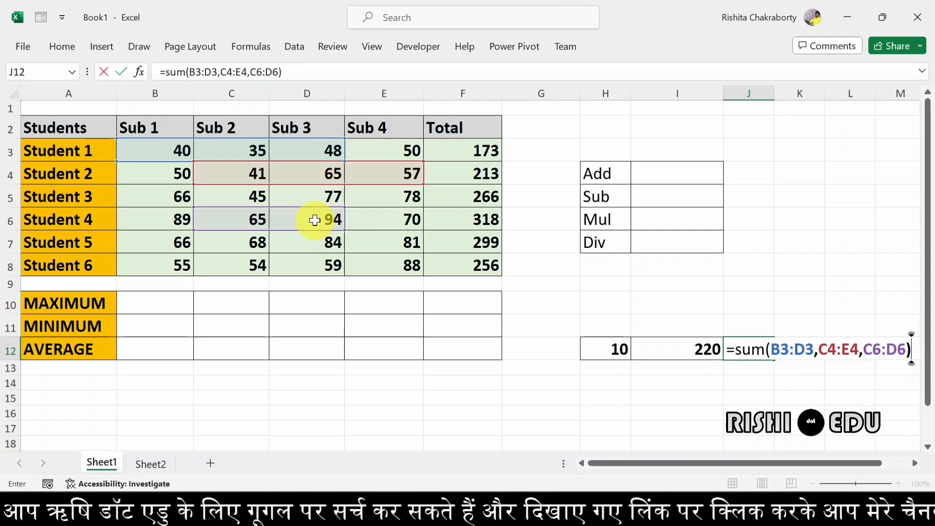
pyautogui.press('Return')
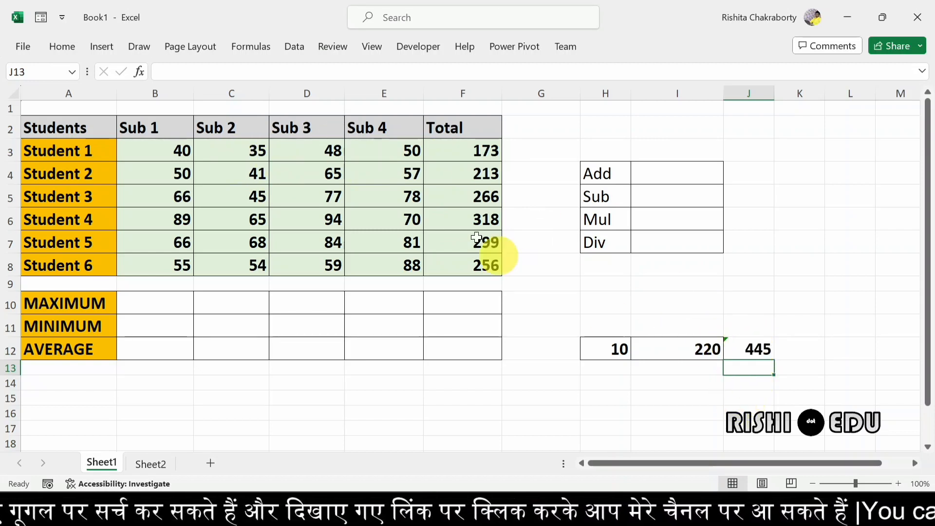
# - Erase the whole multiple-range SUM formula from cell J12, leaving the cell empty
pyautogui.click(752, 347)
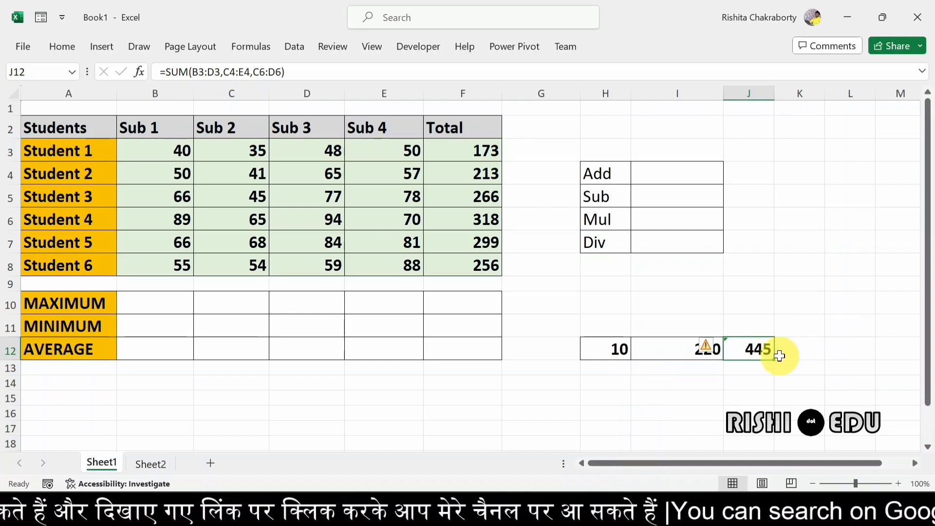
pyautogui.doubleClick(769, 348)
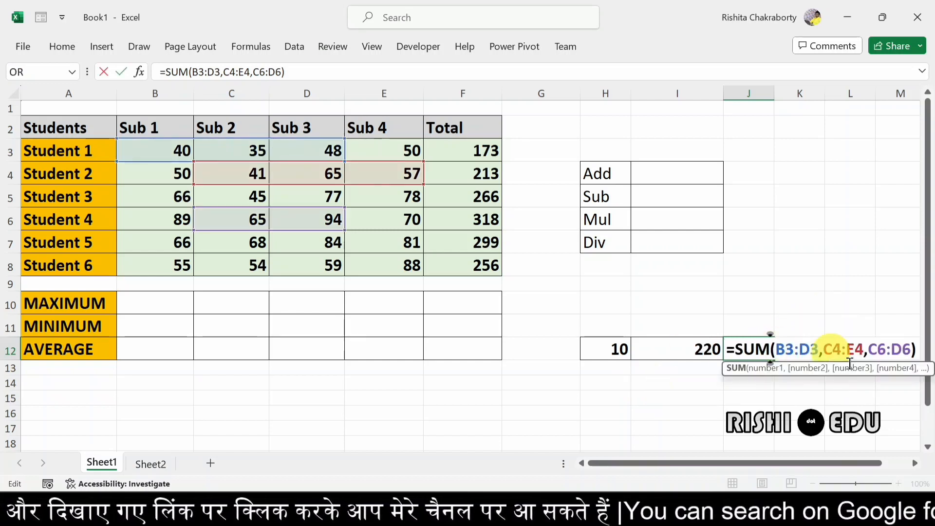
pyautogui.press('BackSpace')
pyautogui.press('BackSpace')
pyautogui.press('BackSpace')
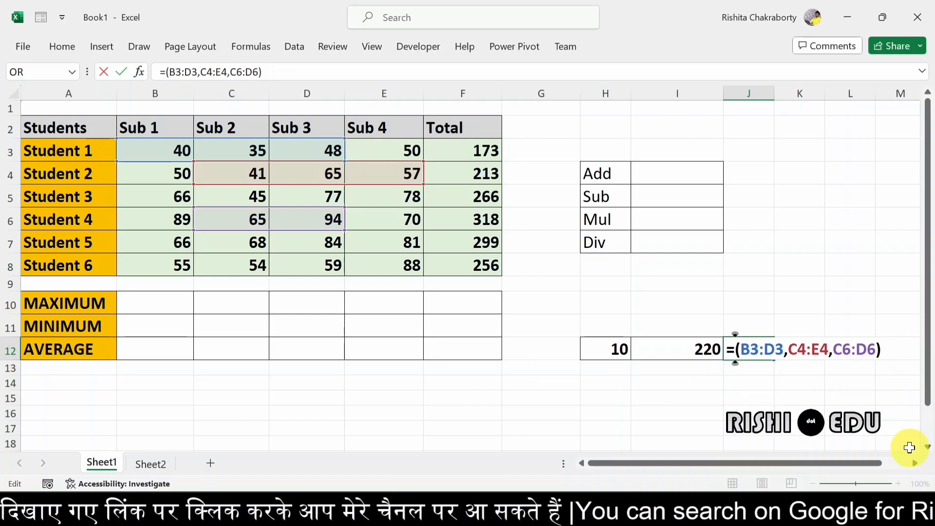
pyautogui.click(885, 353)
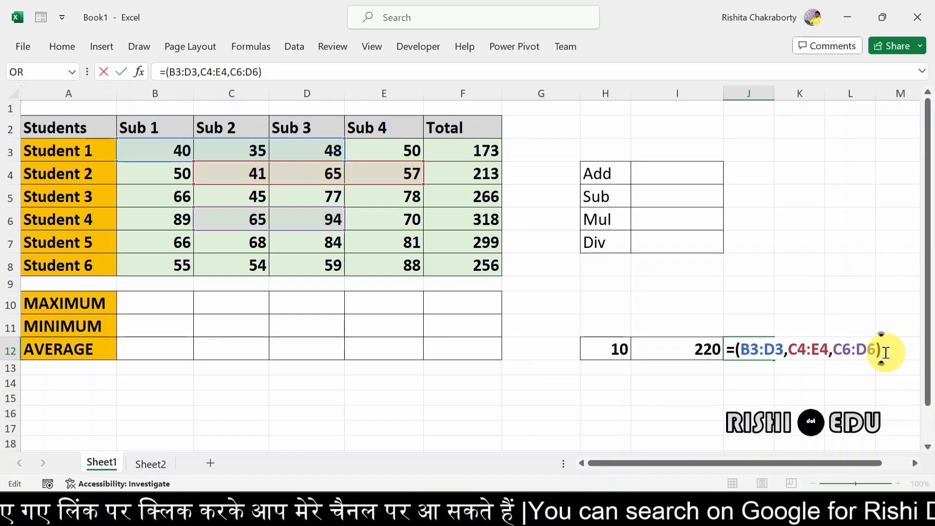
pyautogui.press('BackSpace')
pyautogui.press('BackSpace')
pyautogui.press('BackSpace')
pyautogui.press('BackSpace')
pyautogui.press('BackSpace')
pyautogui.press('BackSpace')
pyautogui.press('BackSpace')
pyautogui.press('BackSpace')
pyautogui.press('BackSpace')
pyautogui.press('BackSpace')
pyautogui.press('BackSpace')
pyautogui.press('BackSpace')
pyautogui.press('BackSpace')
pyautogui.press('BackSpace')
pyautogui.press('BackSpace')
pyautogui.press('BackSpace')
pyautogui.press('BackSpace')
pyautogui.press('BackSpace')
pyautogui.press('BackSpace')
pyautogui.press('Return')
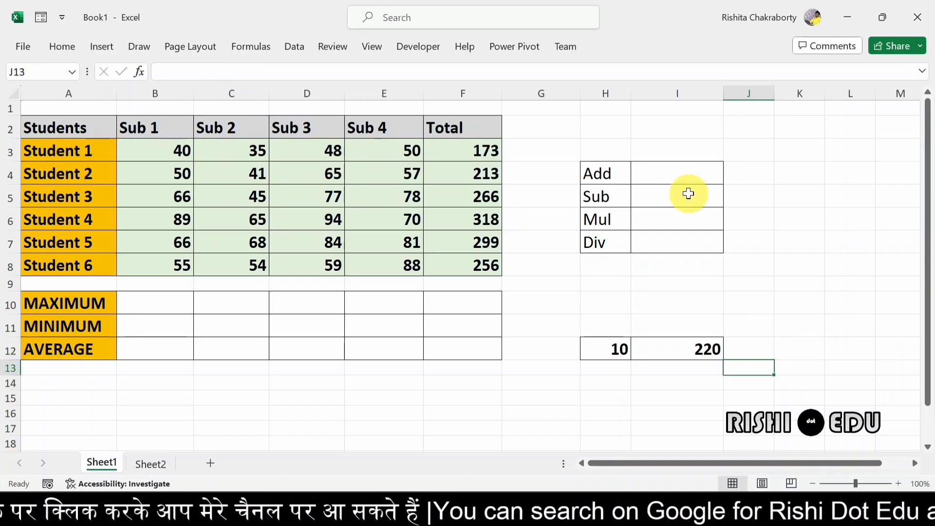
# - Enter =SUM(H12:I12) in cell I4, beside Add, to add the two numbers in row 12
pyautogui.click(647, 173)
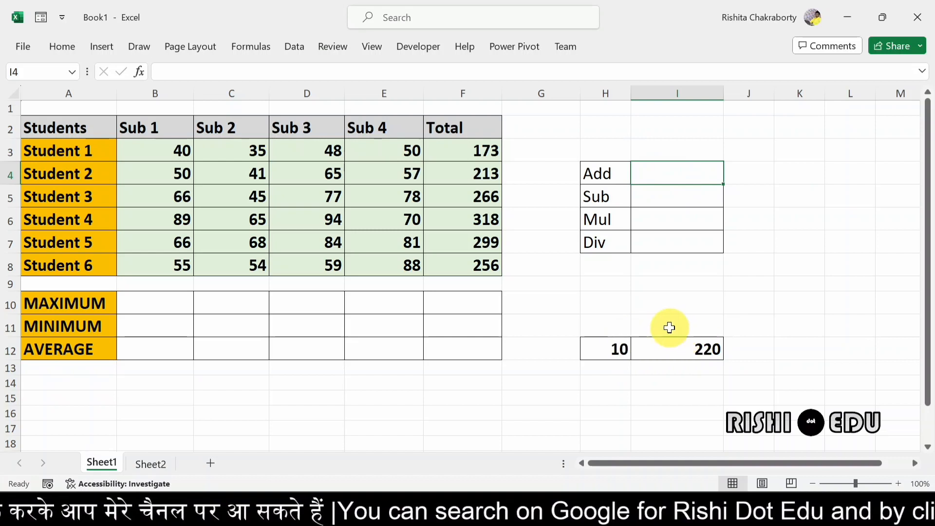
pyautogui.write('=')
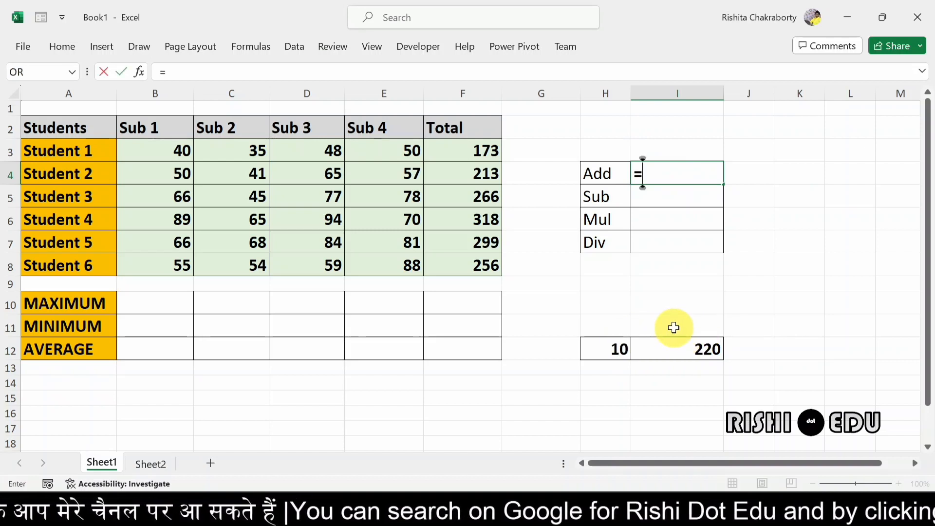
pyautogui.write('su')
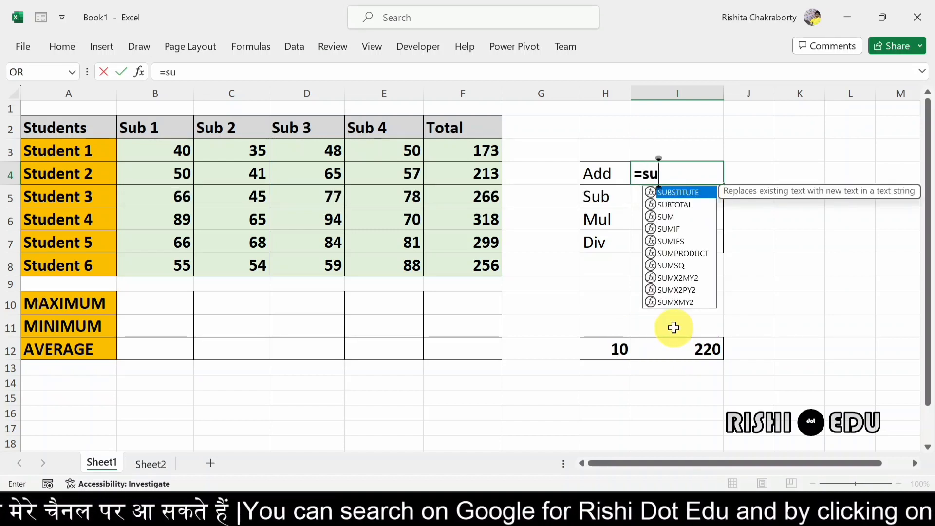
pyautogui.write('m(')
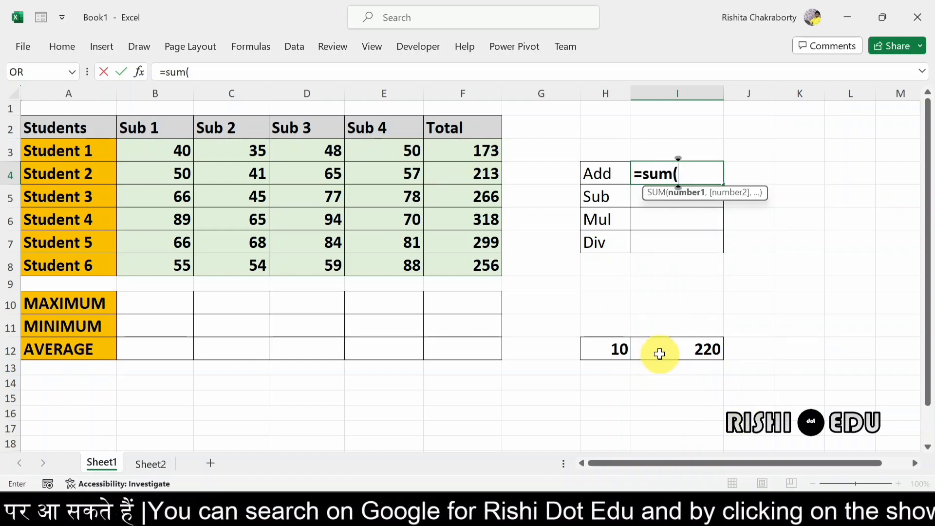
pyautogui.moveTo(660, 353); pyautogui.dragTo(605, 347)
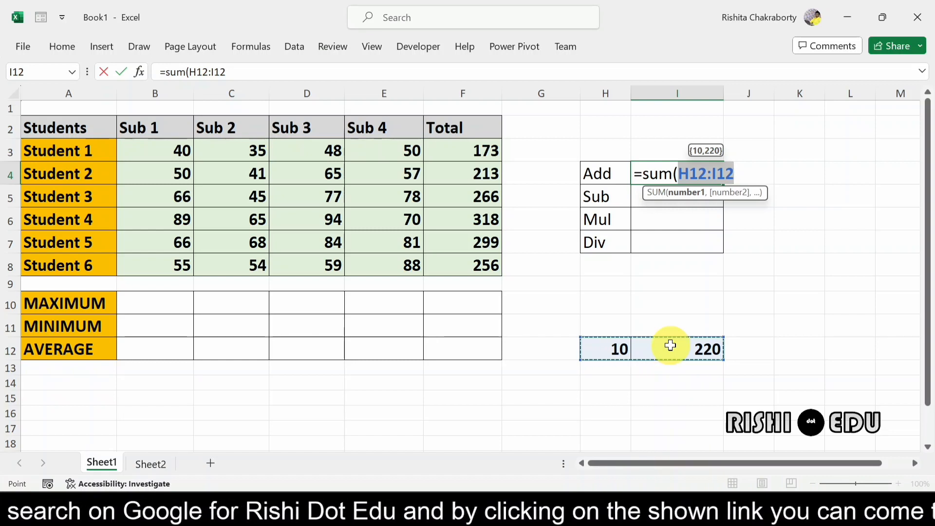
pyautogui.write(')')
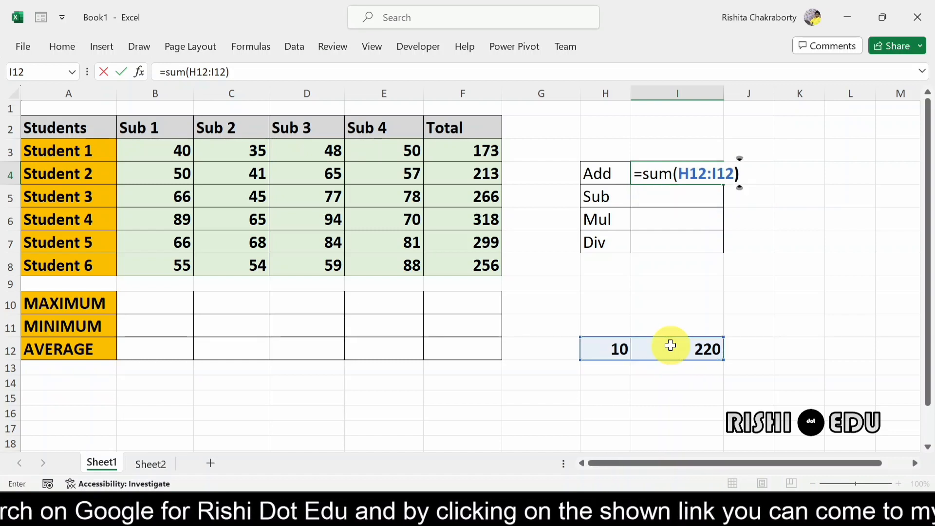
pyautogui.press('Return')
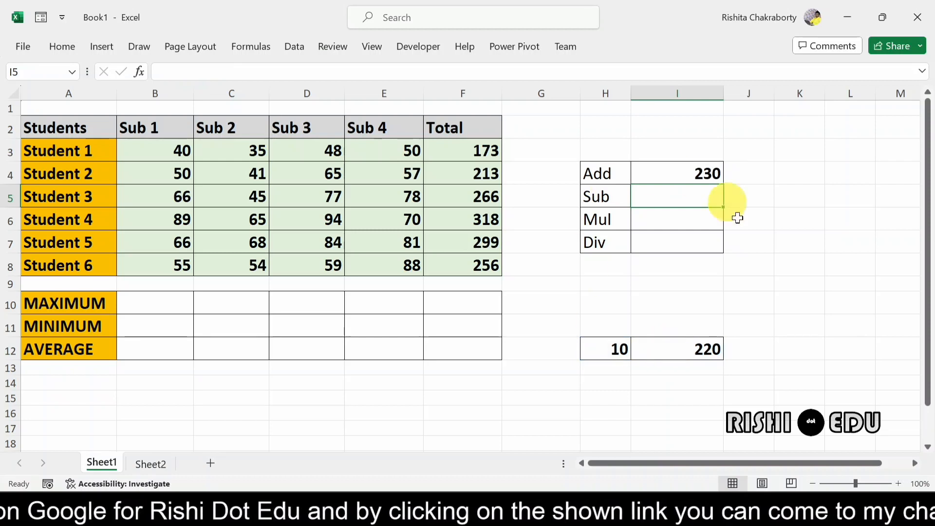
# - Enter =SUM(I12-H12) in cell I5, beside Sub, to subtract the first number in row 12 from the second
pyautogui.doubleClick(663, 195)
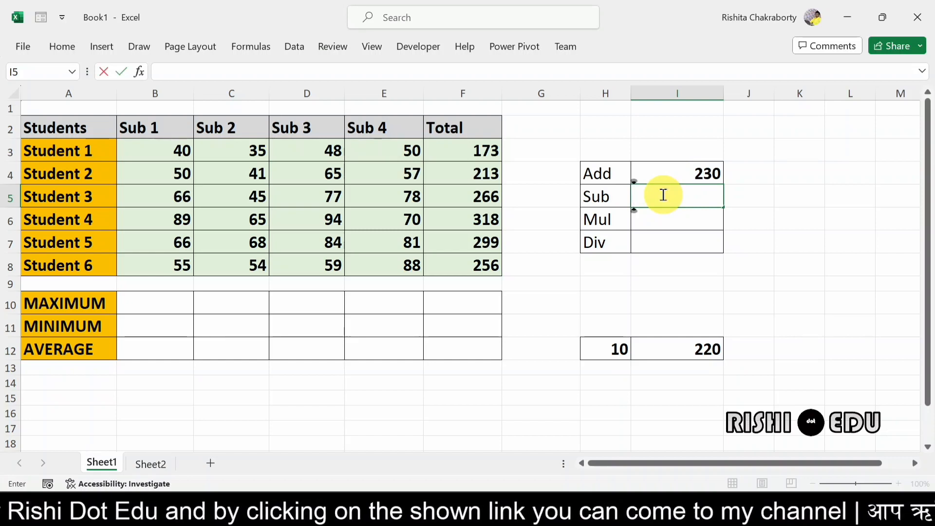
pyautogui.write('=s')
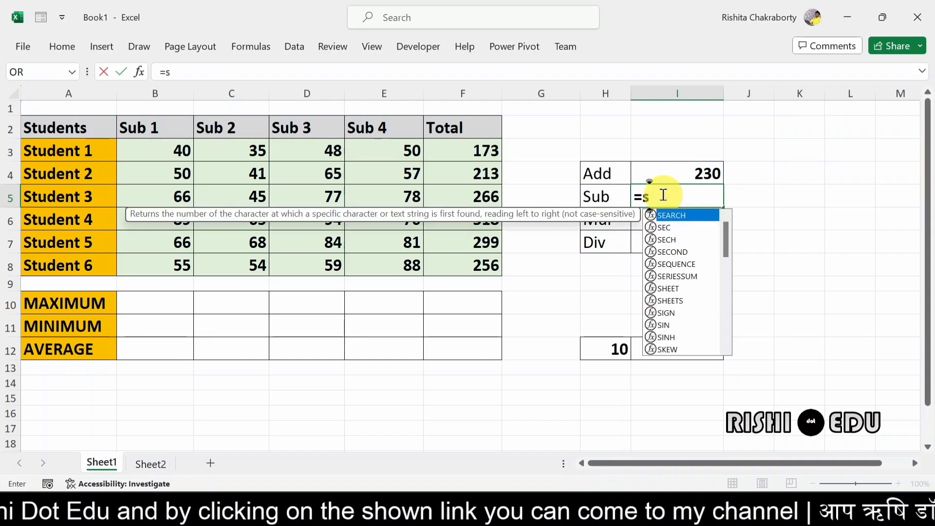
pyautogui.write('um')
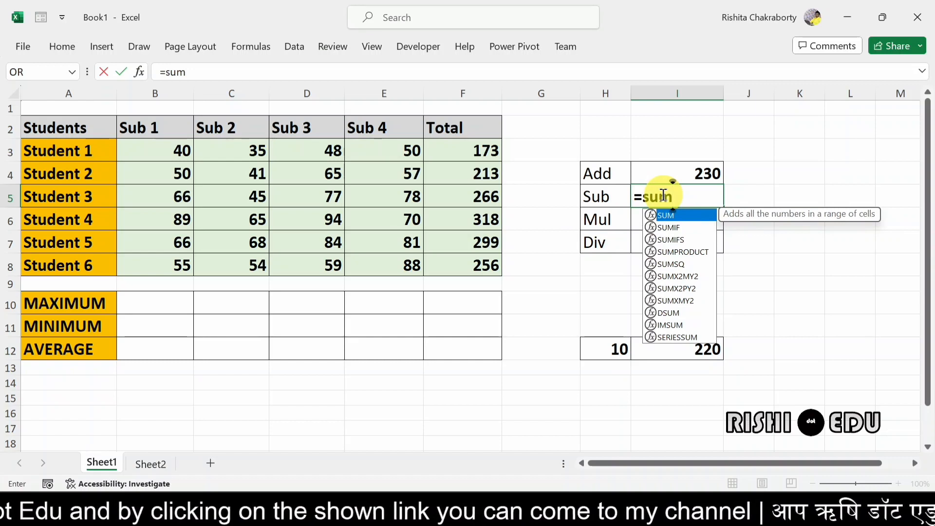
pyautogui.write('(')
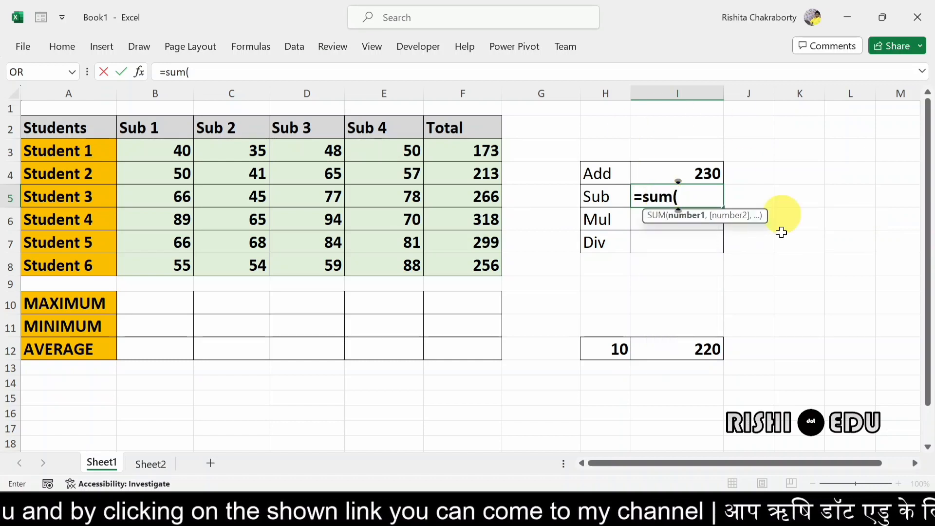
pyautogui.click(677, 348)
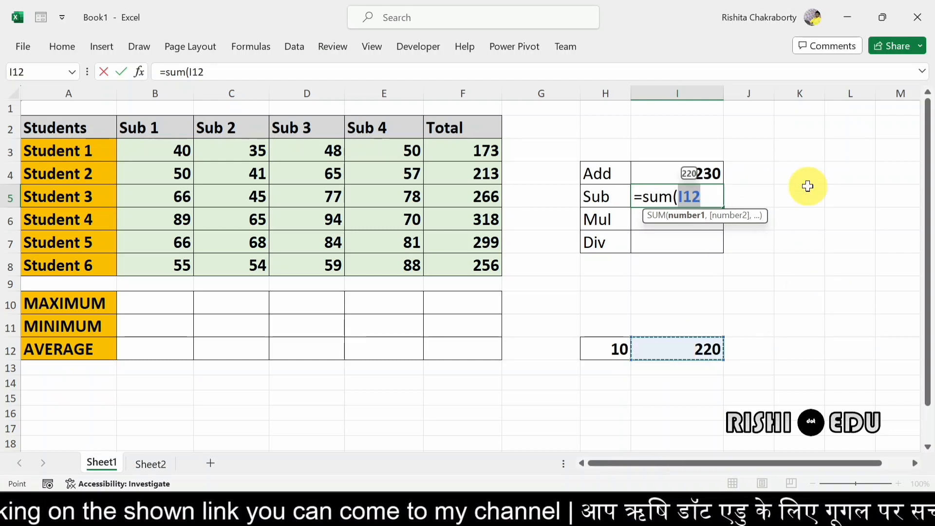
pyautogui.write('-')
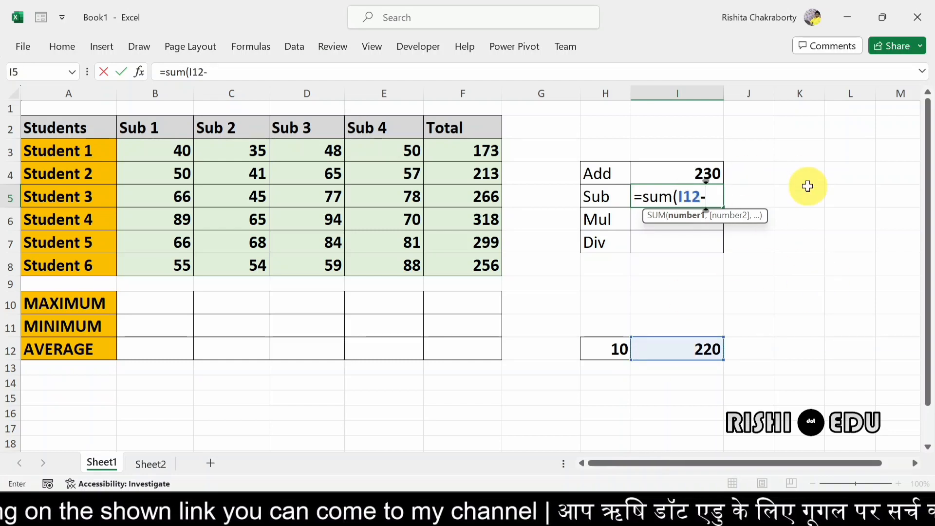
pyautogui.click(606, 350)
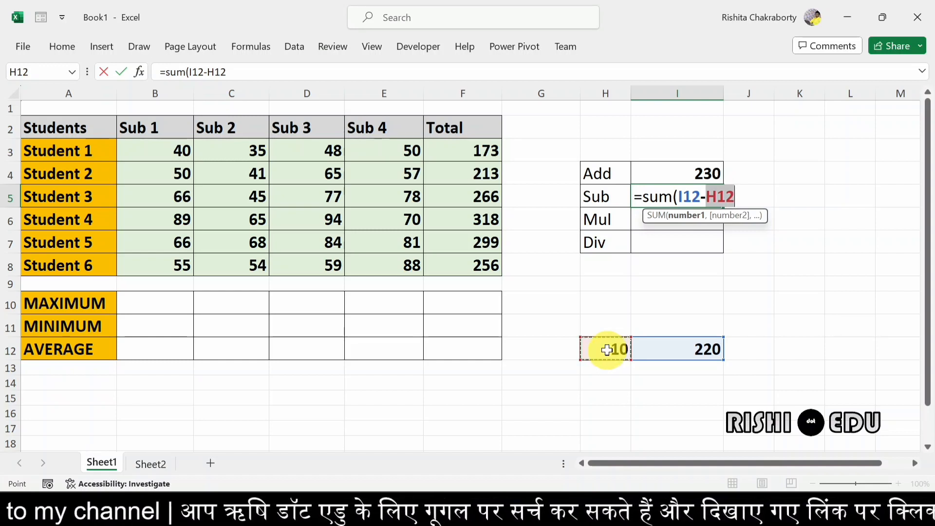
pyautogui.write(')')
pyautogui.press('Return')
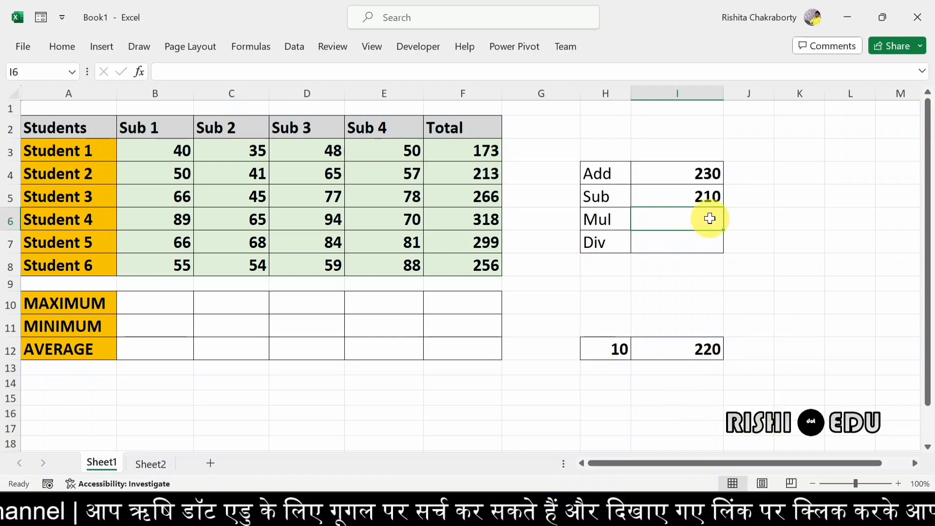
# - Enter =PRODUCT(H12:I12) in cell I6, beside Mul, to multiply the two numbers in row 12
pyautogui.doubleClick(670, 220)
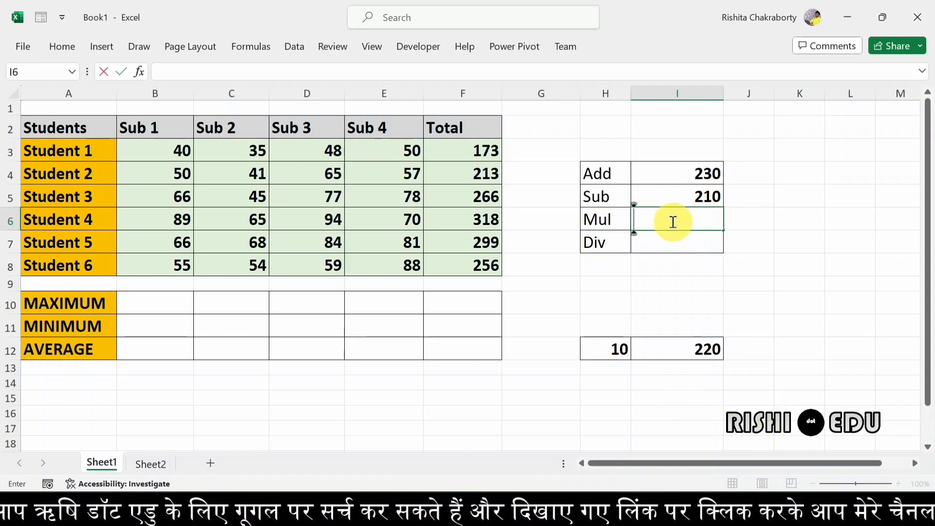
pyautogui.write('=')
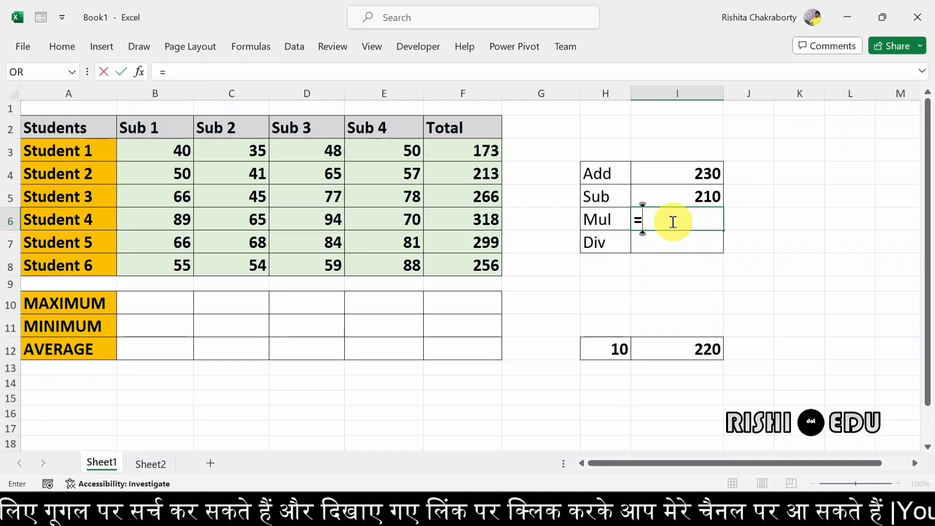
pyautogui.write('pr')
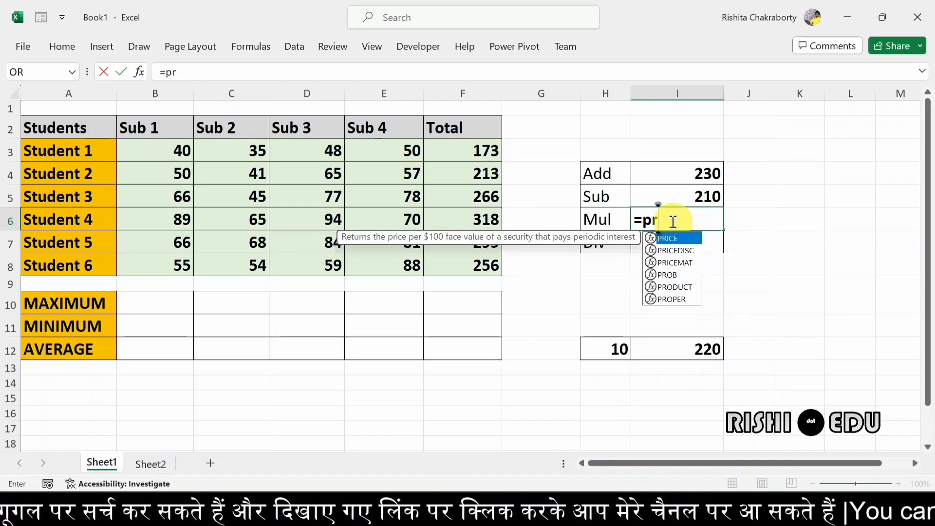
pyautogui.write('o')
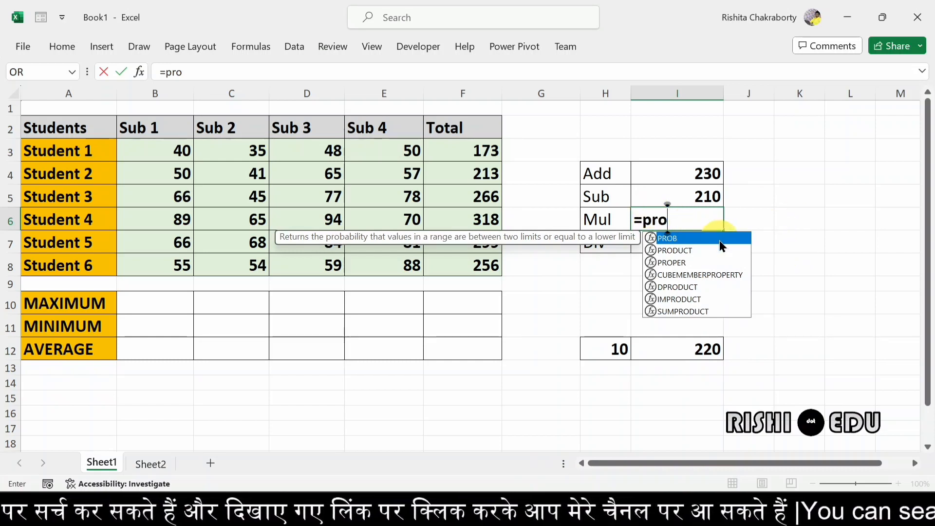
pyautogui.write('d')
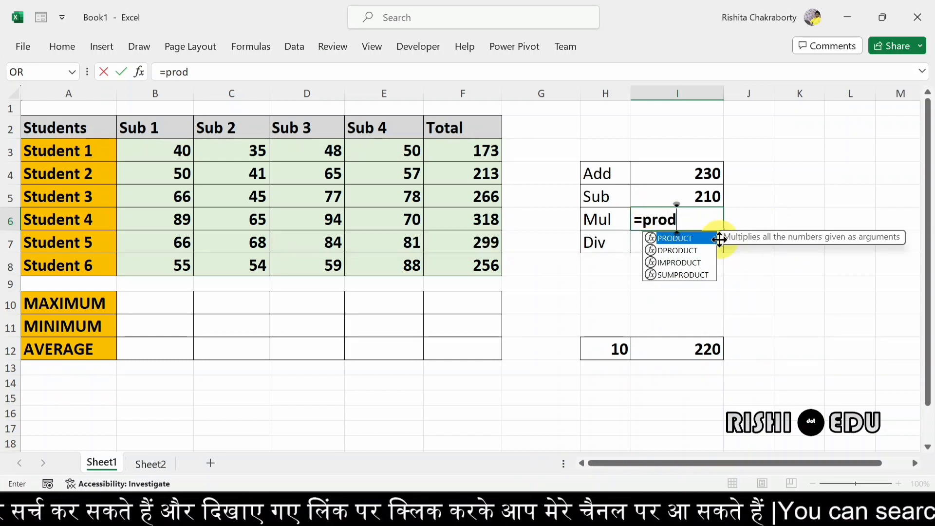
pyautogui.doubleClick(691, 239)
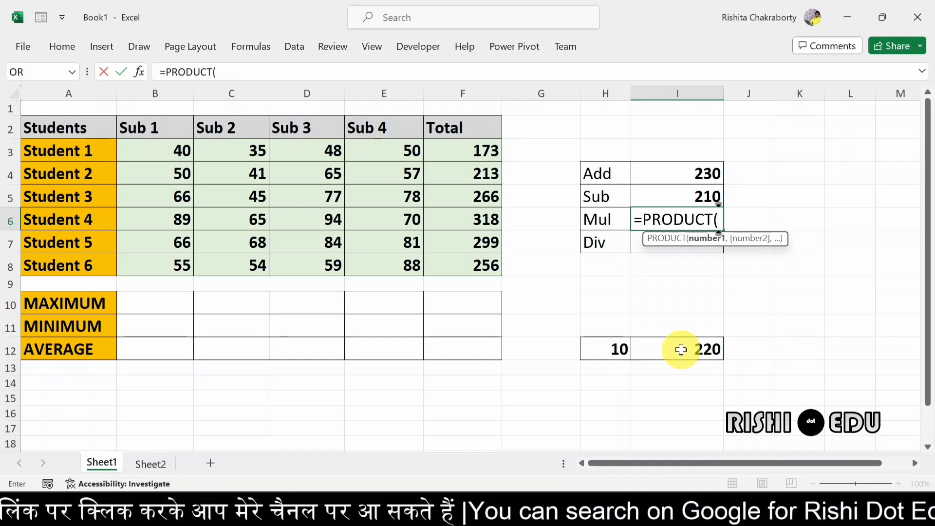
pyautogui.moveTo(681, 350); pyautogui.dragTo(622, 349)
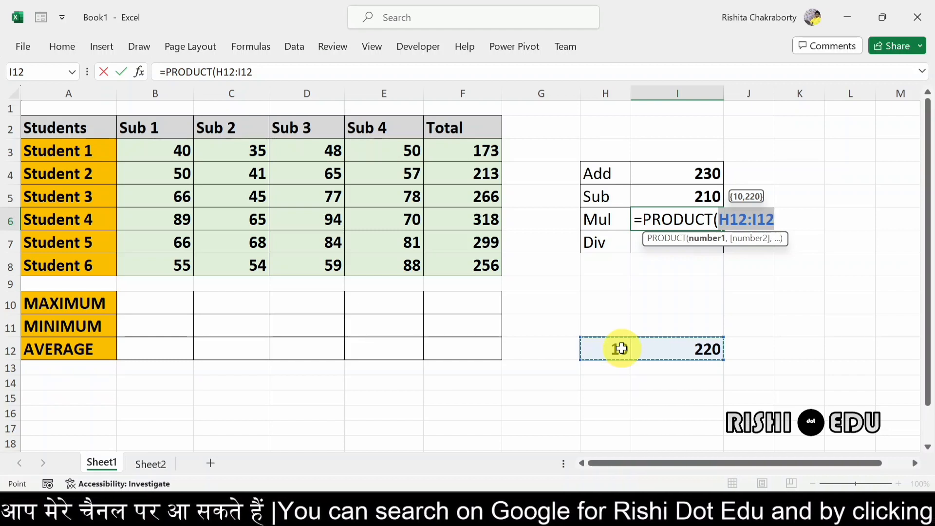
pyautogui.click(787, 216)
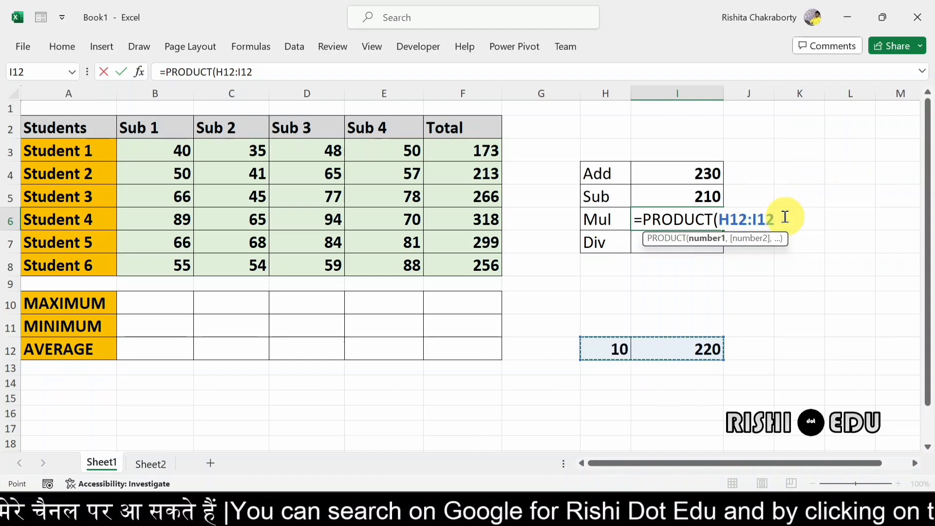
pyautogui.write(')')
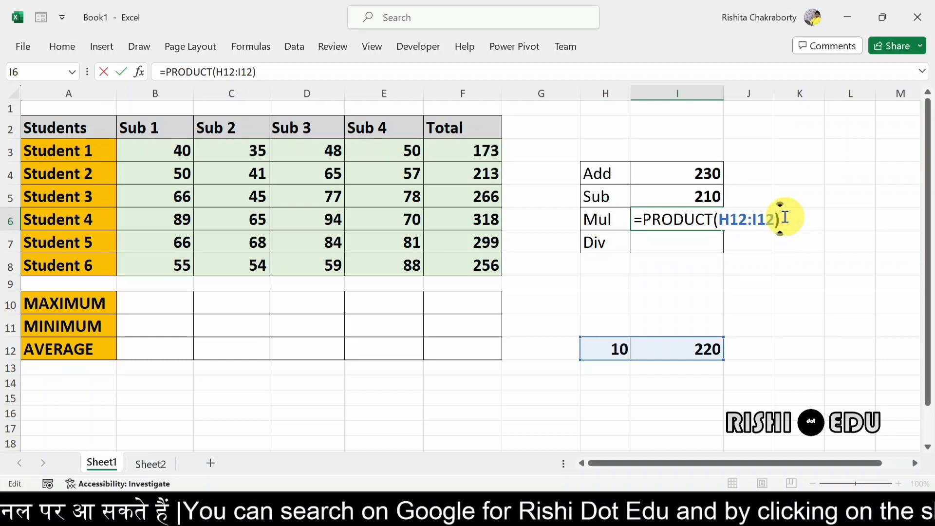
pyautogui.press('Return')
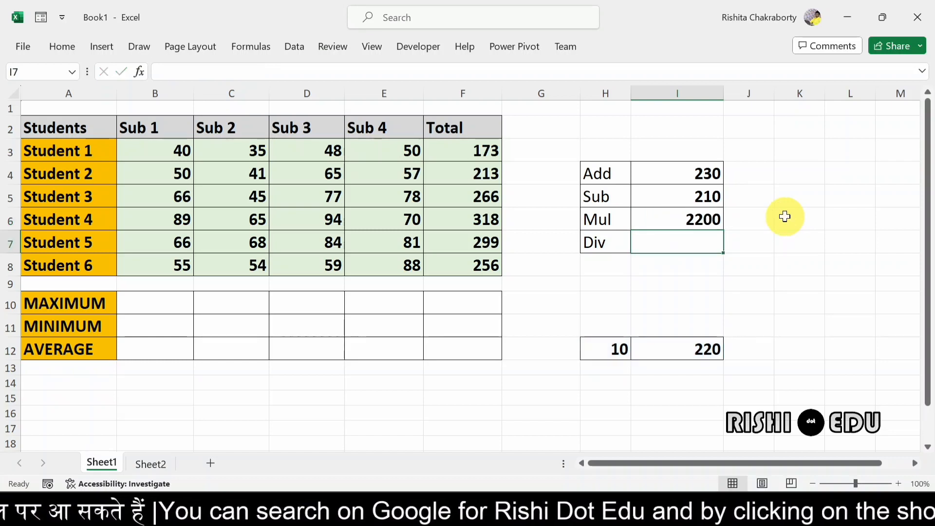
# - Enter =SUM(I12/H12) in cell I7, beside Div, to divide the second number in row 12 by the first
pyautogui.doubleClick(656, 243)
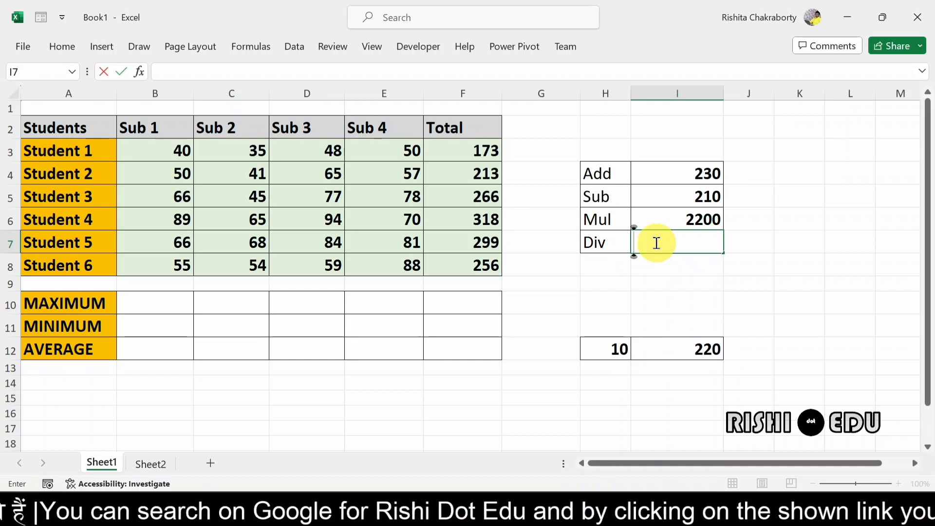
pyautogui.write('=')
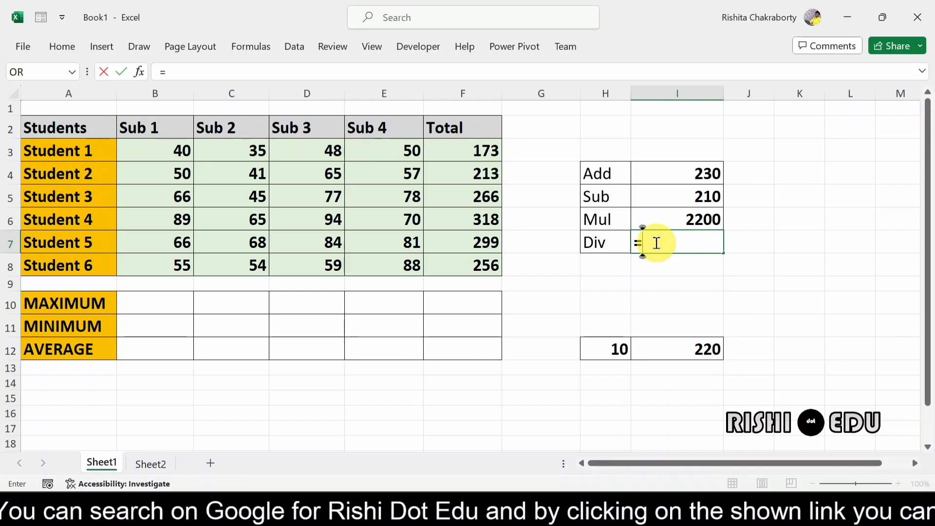
pyautogui.write('sum')
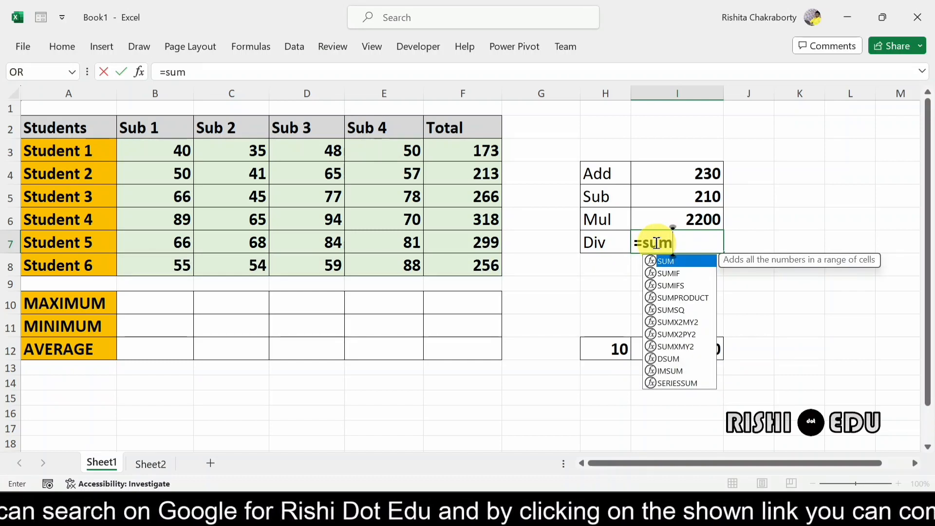
pyautogui.write('(')
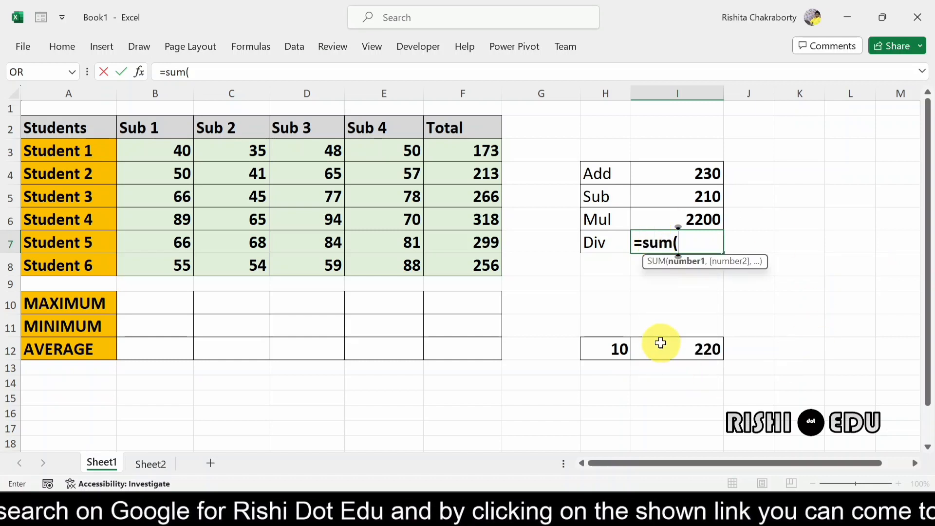
pyautogui.click(677, 349)
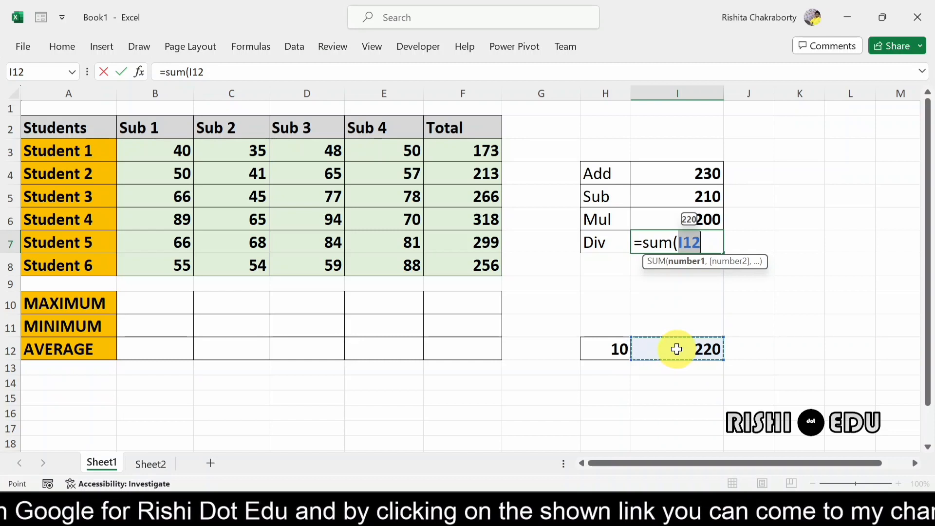
pyautogui.write('/')
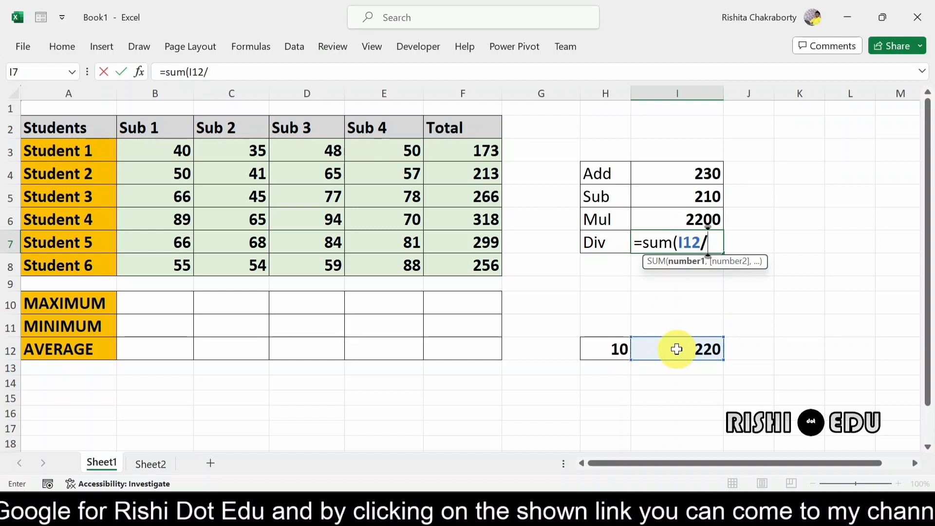
pyautogui.click(612, 351)
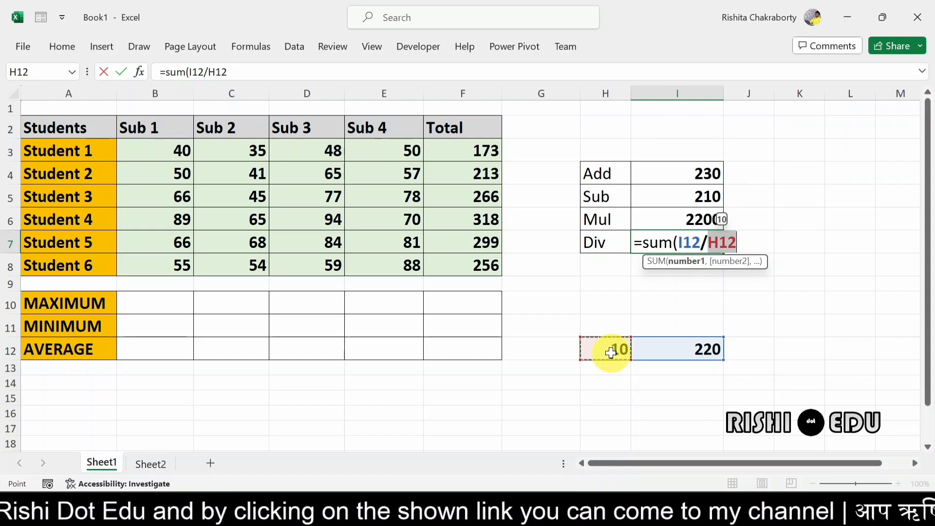
pyautogui.write(')')
pyautogui.press('Return')
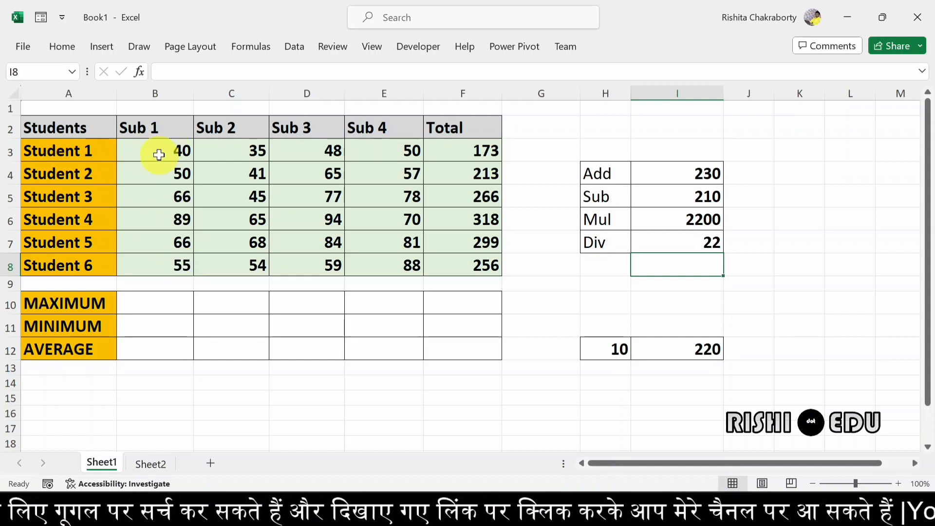
# - Enter =MAX(B3:B8) in cell B10 to find the maximum mark for Sub 1
pyautogui.click(156, 305)
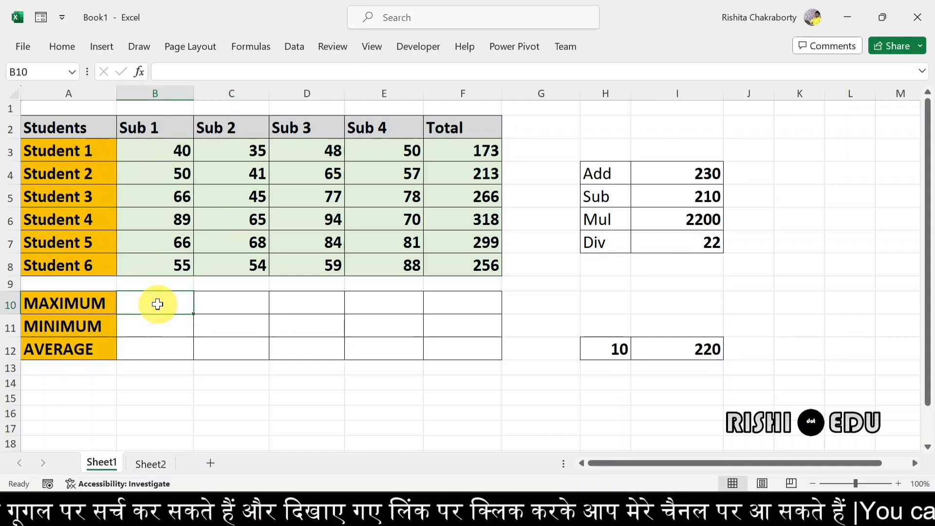
pyautogui.doubleClick(157, 305)
pyautogui.write('=')
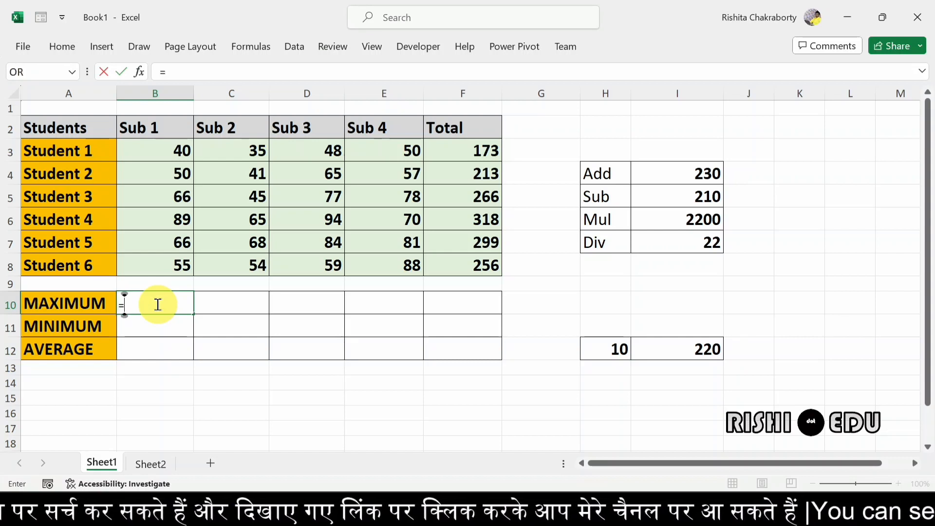
pyautogui.write('ma')
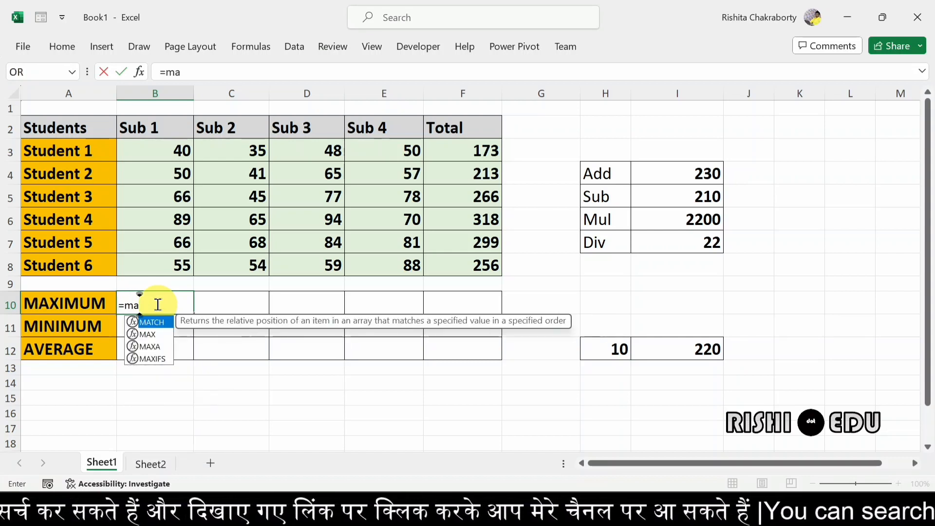
pyautogui.write('x')
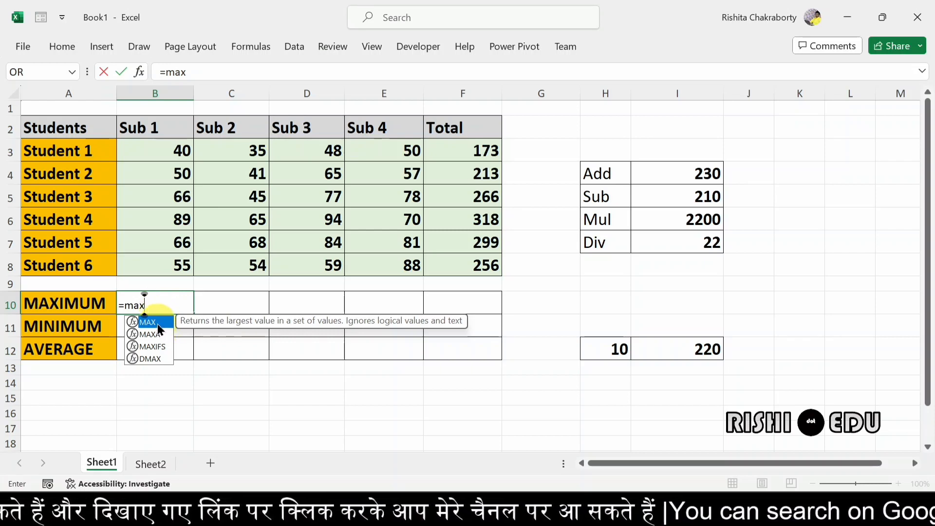
pyautogui.doubleClick(157, 324)
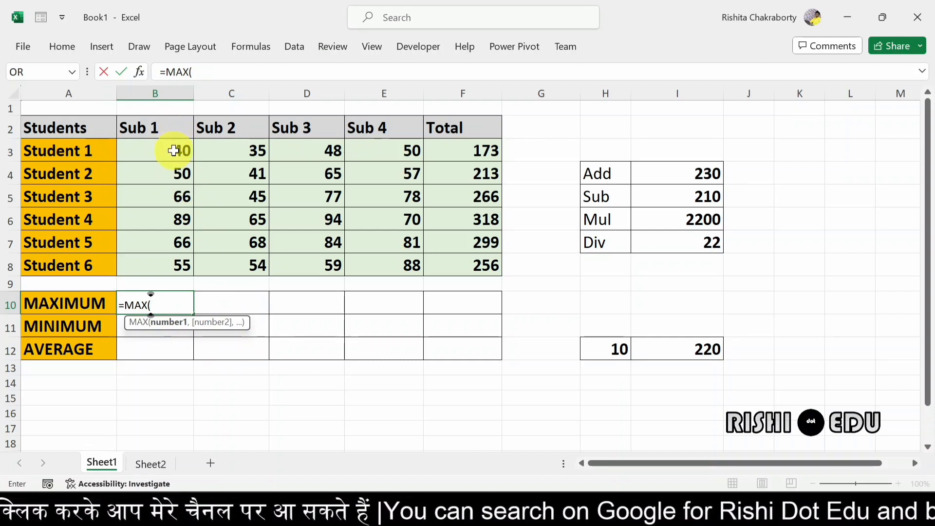
pyautogui.moveTo(174, 151); pyautogui.dragTo(188, 267)
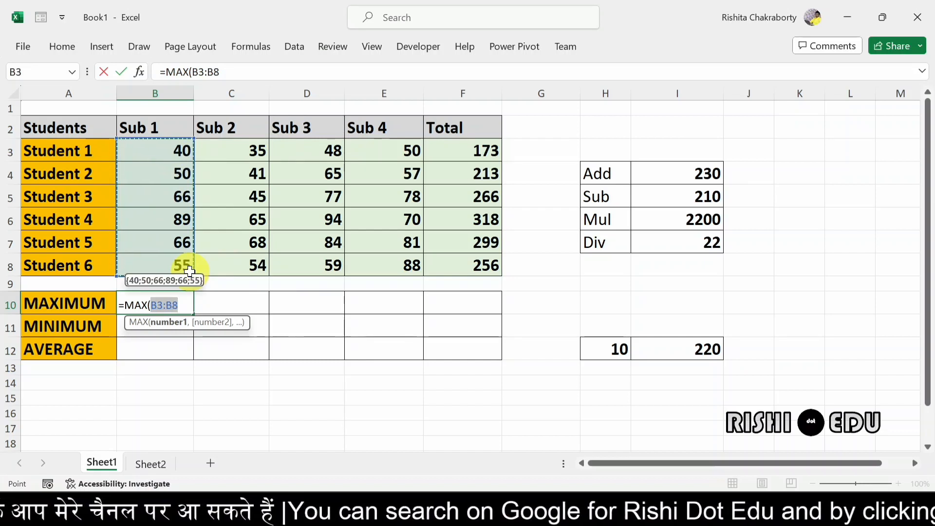
pyautogui.click(188, 304)
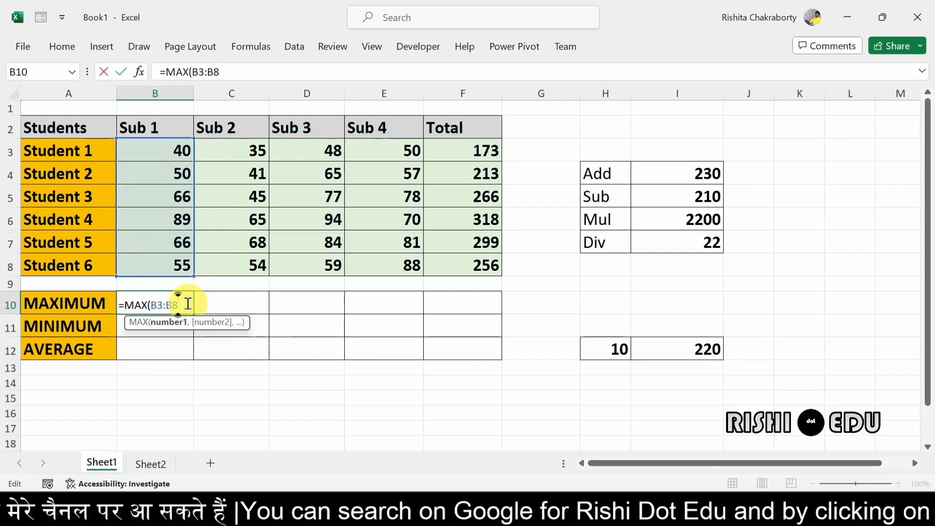
pyautogui.write(')')
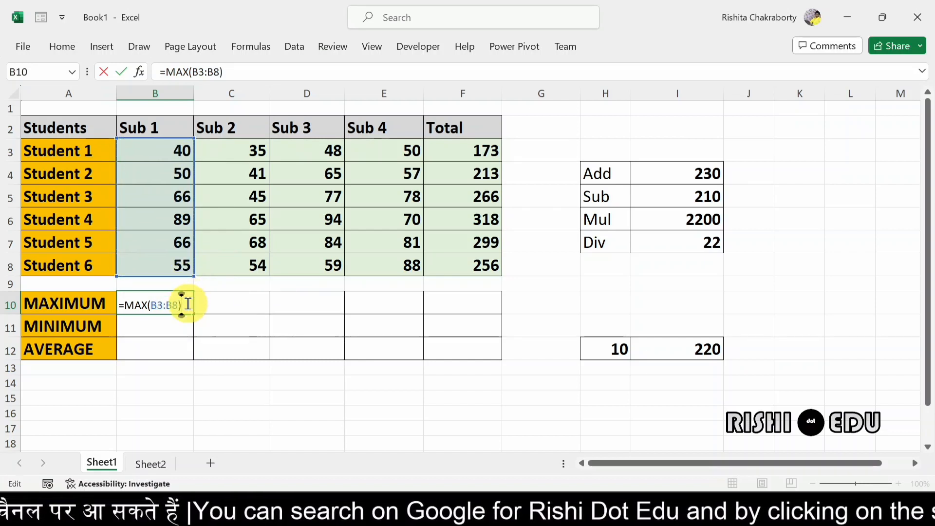
pyautogui.press('Return')
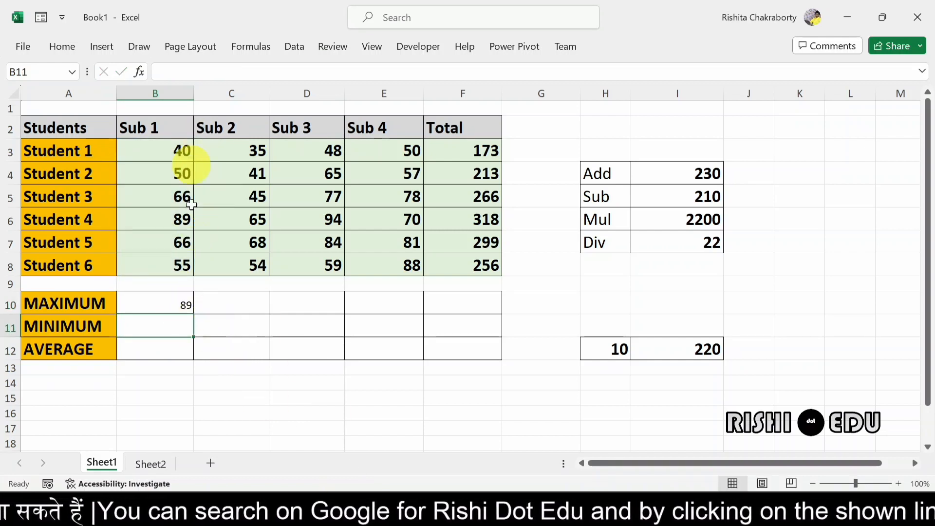
# - Format the MAXIMUM, MINIMUM and AVERAGE result cells B10:F12 as bold with font size 18
pyautogui.moveTo(161, 300); pyautogui.dragTo(461, 347)
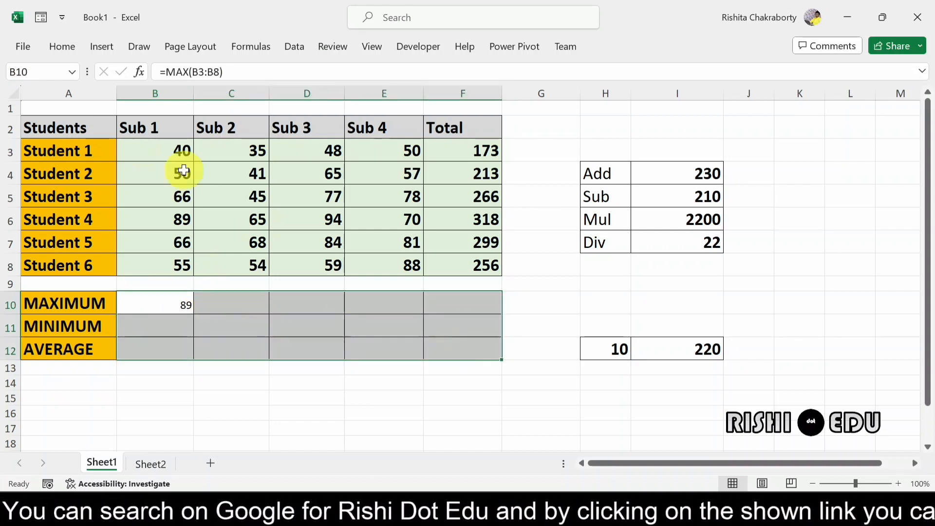
pyautogui.click(64, 42)
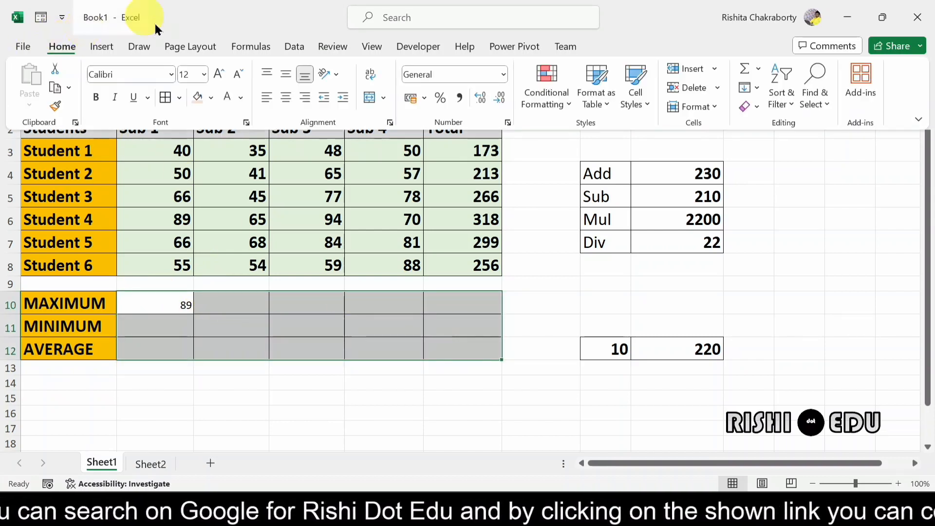
pyautogui.click(96, 99)
pyautogui.click(217, 74)
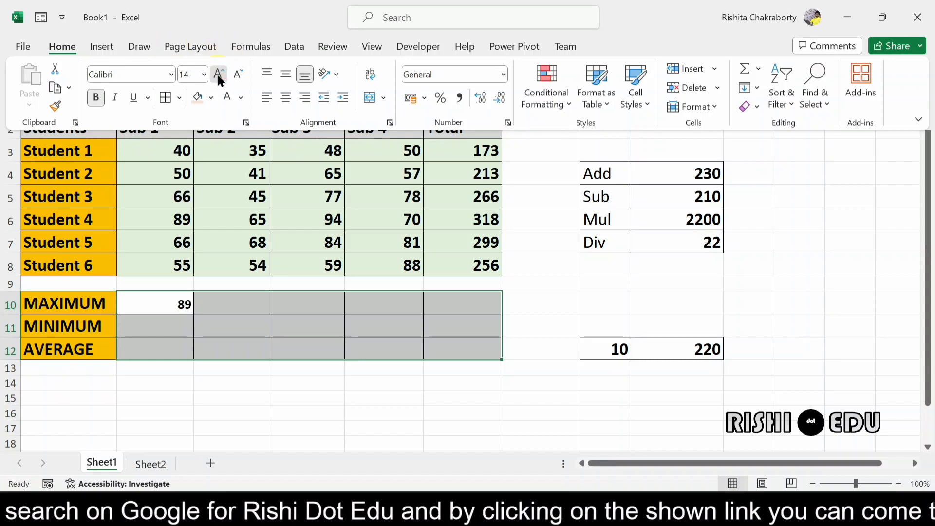
pyautogui.click(218, 74)
pyautogui.click(217, 75)
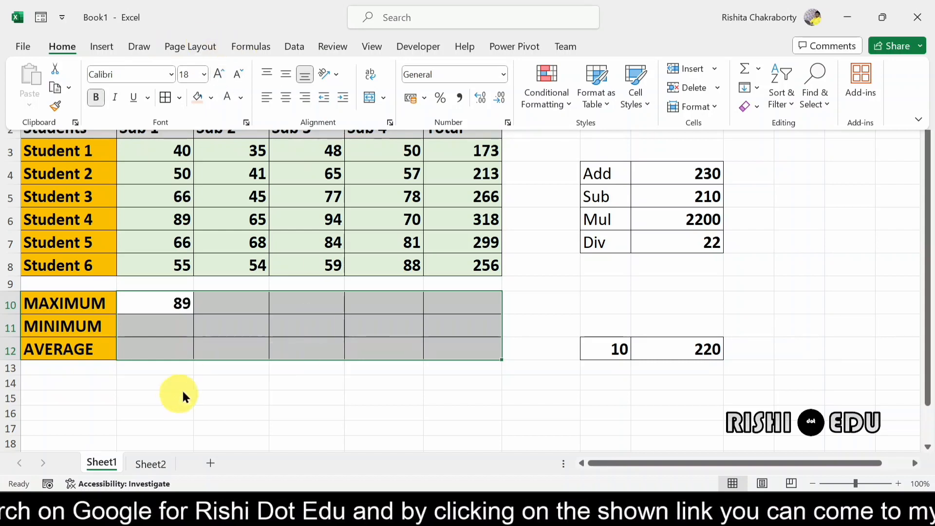
pyautogui.click(208, 385)
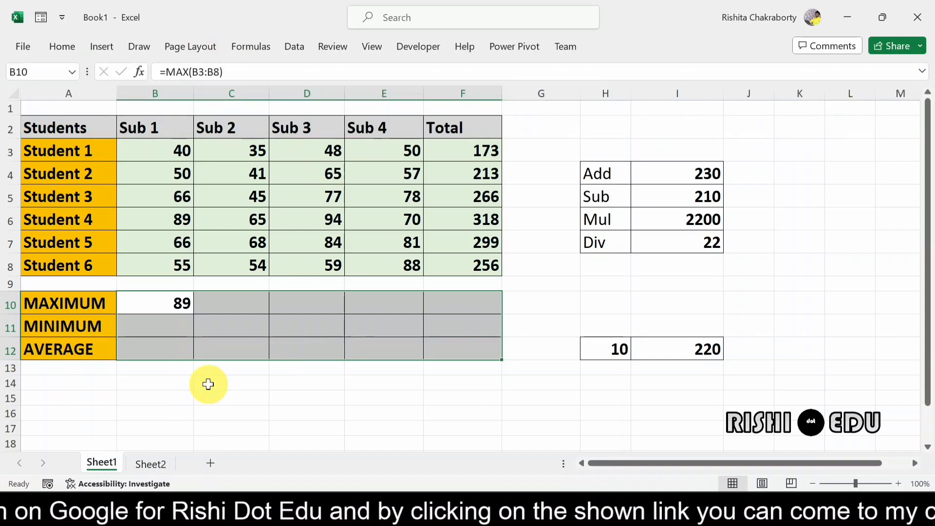
pyautogui.click(178, 340)
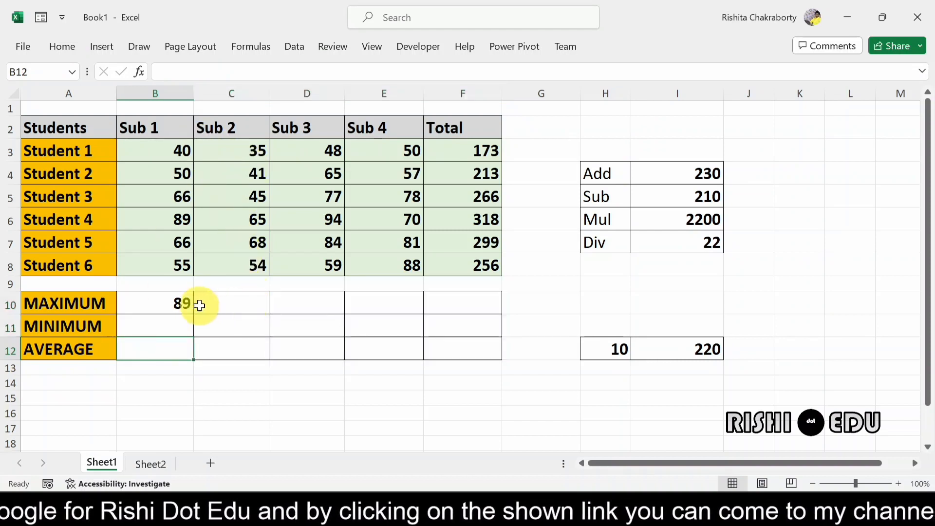
pyautogui.click(180, 302)
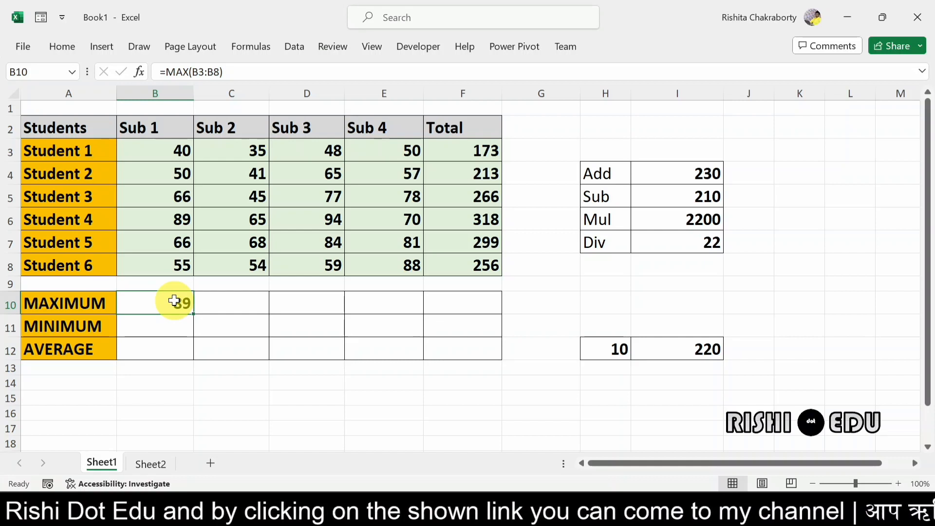
pyautogui.click(232, 303)
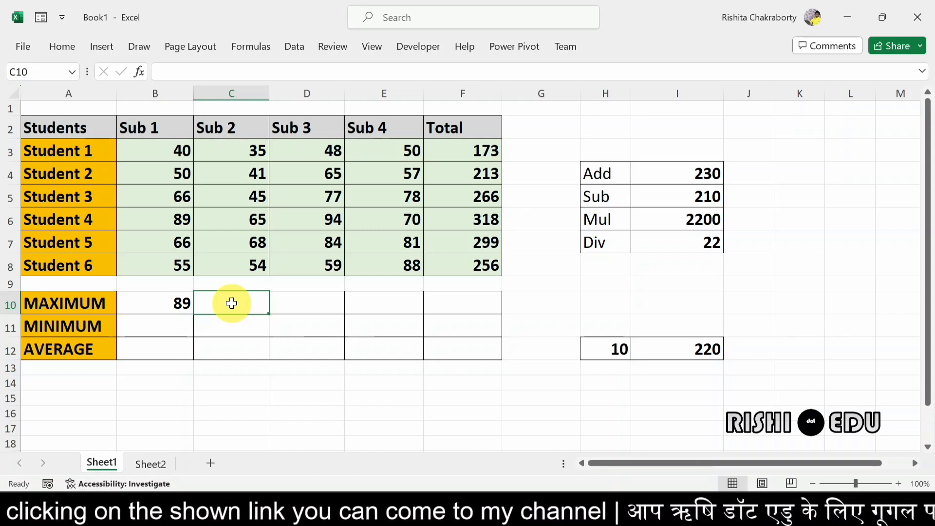
# - Fill the MAX formula from B10 across to E10 and check the copied formulas against their subject columns
pyautogui.click(155, 302)
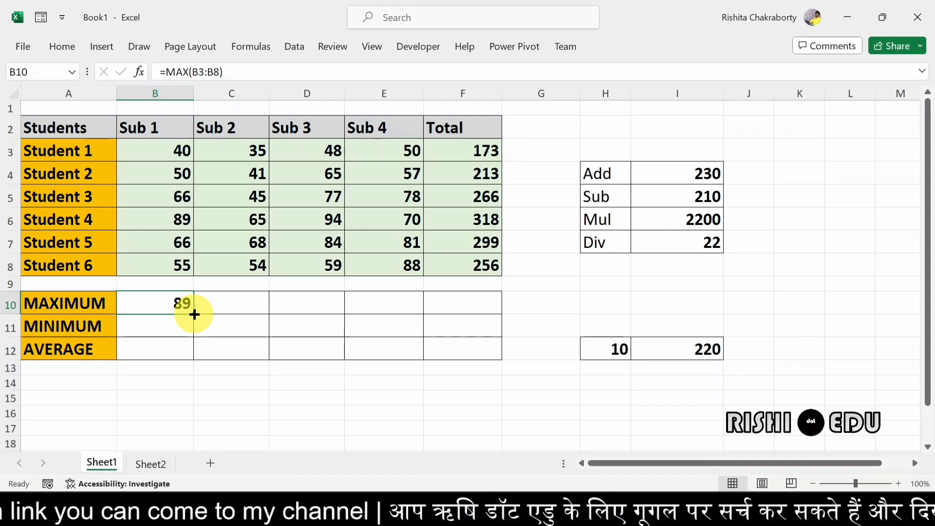
pyautogui.moveTo(195, 314); pyautogui.dragTo(388, 315)
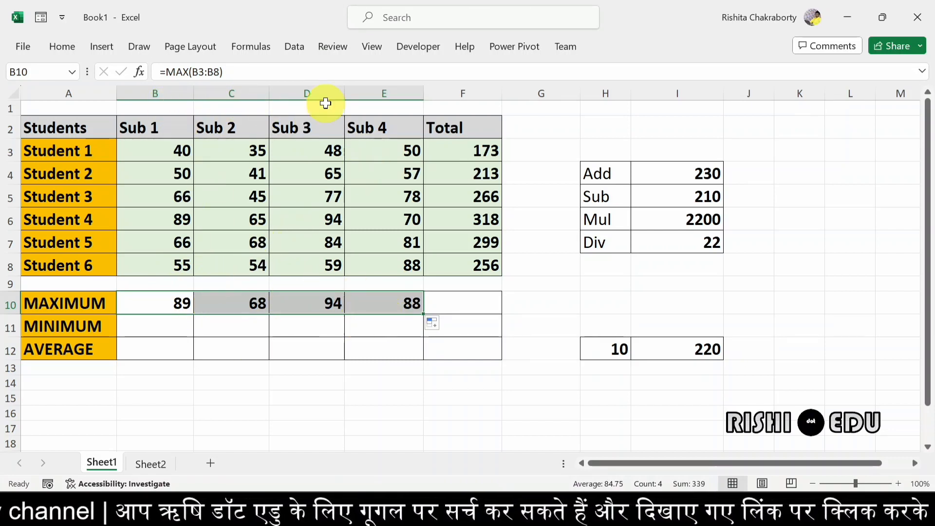
pyautogui.click(291, 340)
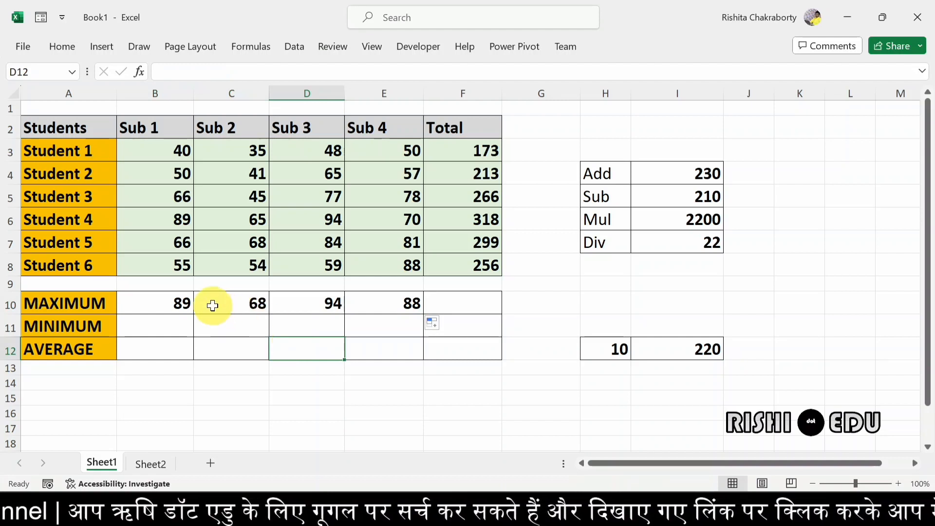
pyautogui.click(236, 303)
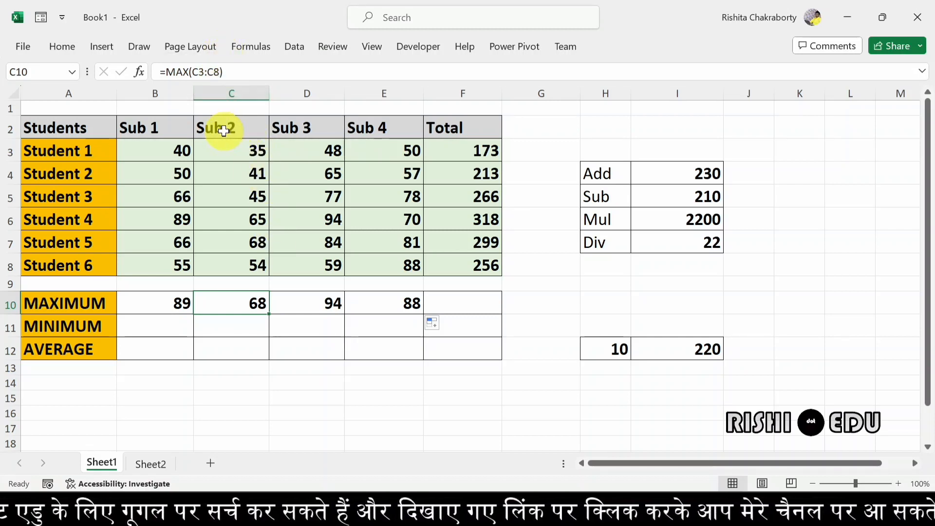
pyautogui.moveTo(243, 148); pyautogui.dragTo(259, 266)
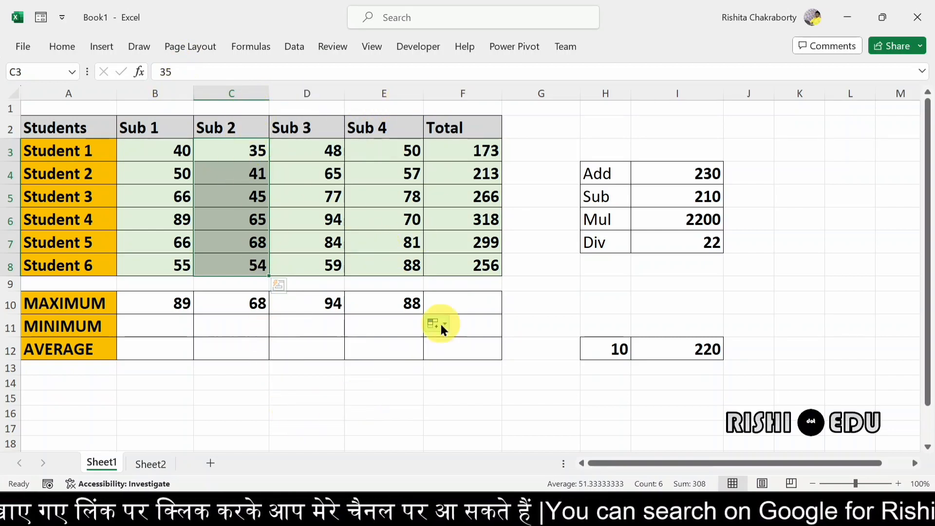
pyautogui.click(449, 302)
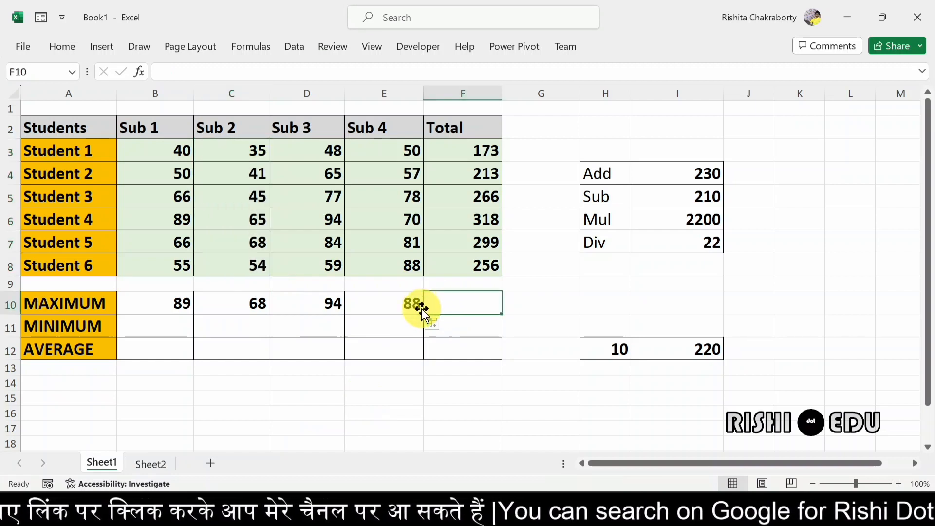
pyautogui.click(395, 305)
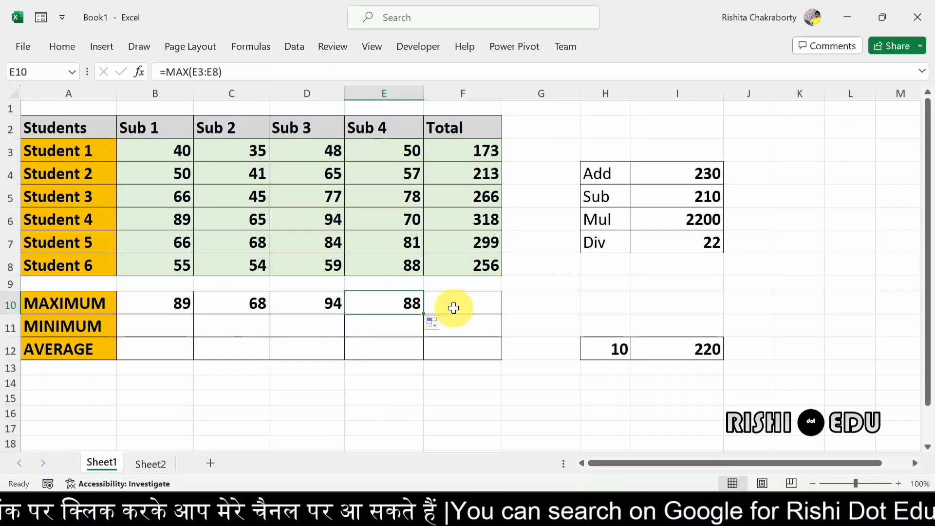
# - Enter =MIN(B3:B8) in cell B11 for the Sub 1 minimum and fill it across to E11
pyautogui.click(164, 325)
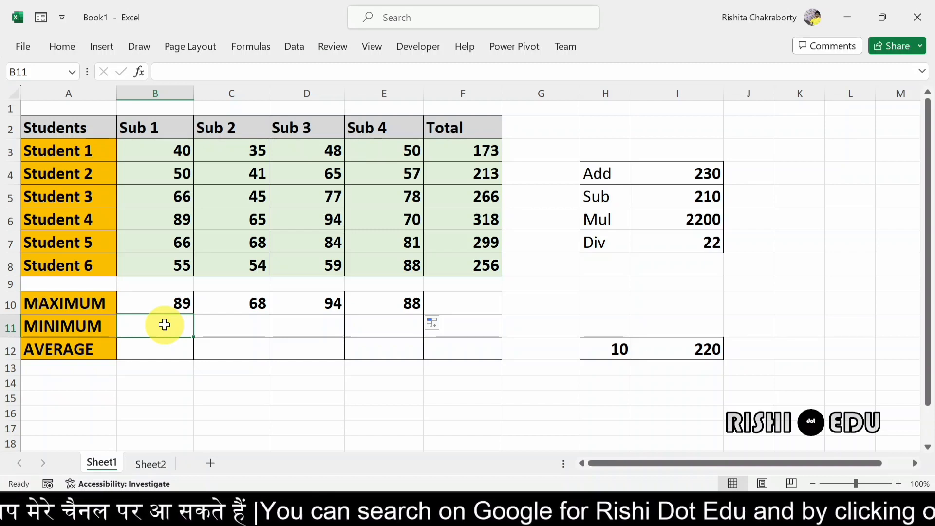
pyautogui.write('=')
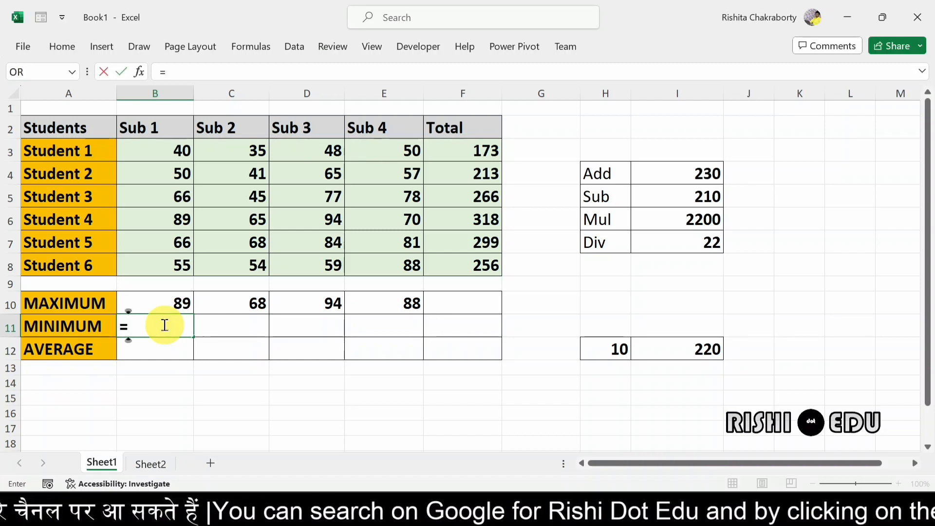
pyautogui.write('min')
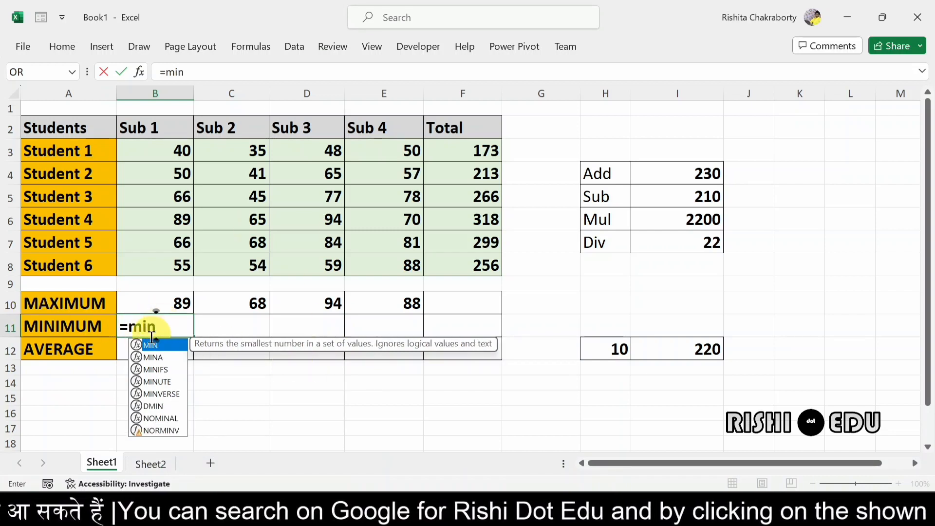
pyautogui.doubleClick(156, 347)
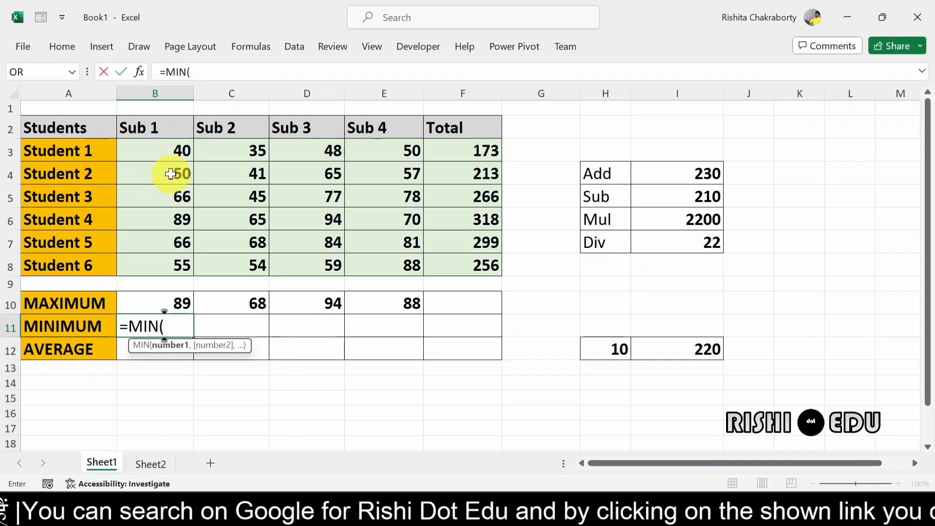
pyautogui.click(172, 150)
pyautogui.moveTo(172, 150); pyautogui.dragTo(181, 271)
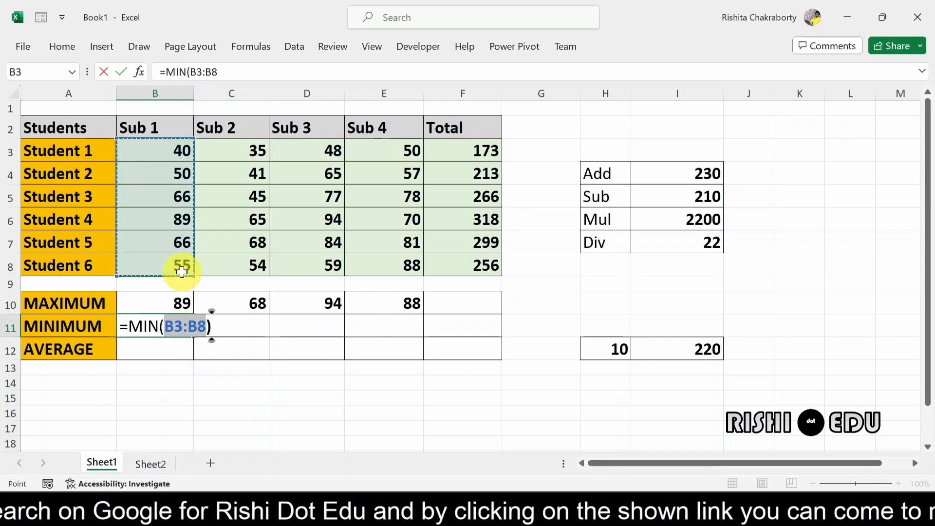
pyautogui.write(')')
pyautogui.press('Return')
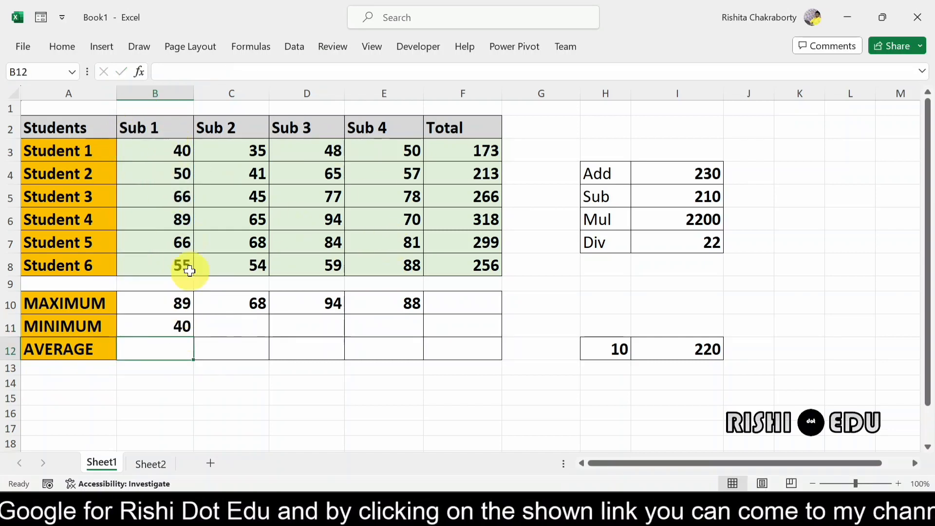
pyautogui.click(174, 327)
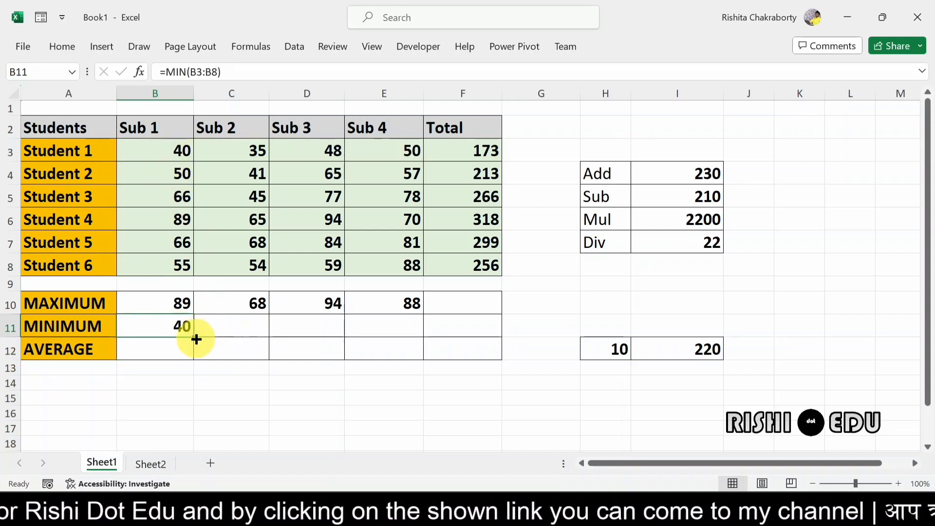
pyautogui.moveTo(194, 337); pyautogui.dragTo(413, 332)
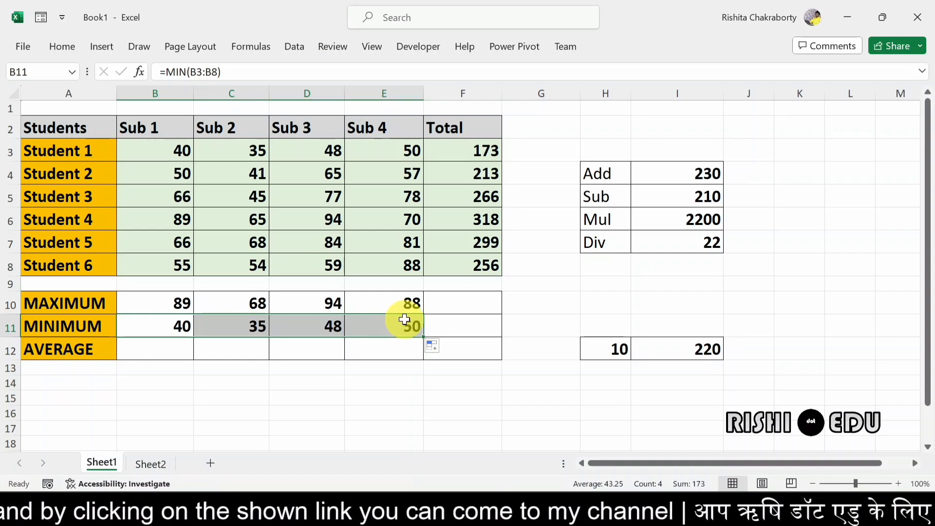
# - Enter =AVERAGE(B3:B8) in cell B12 for the Sub 1 average and fill it across to E12
pyautogui.click(141, 349)
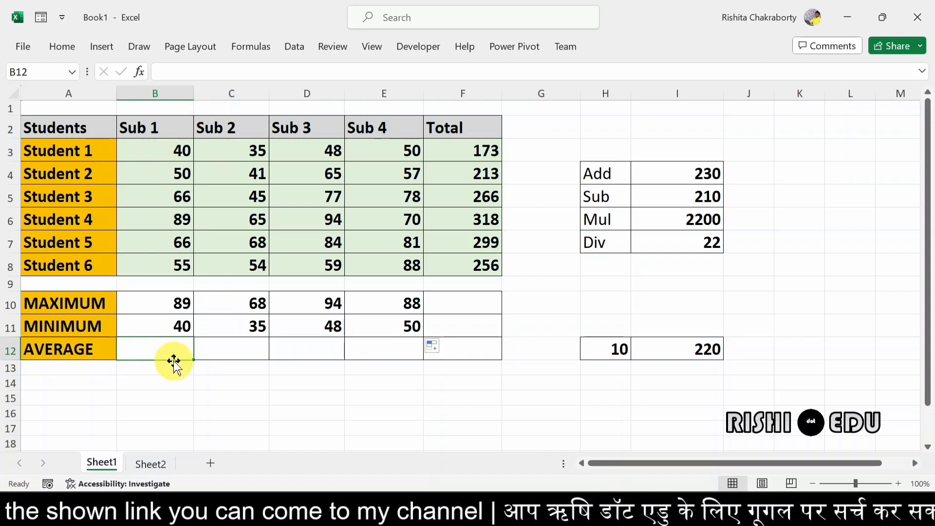
pyautogui.write('=a')
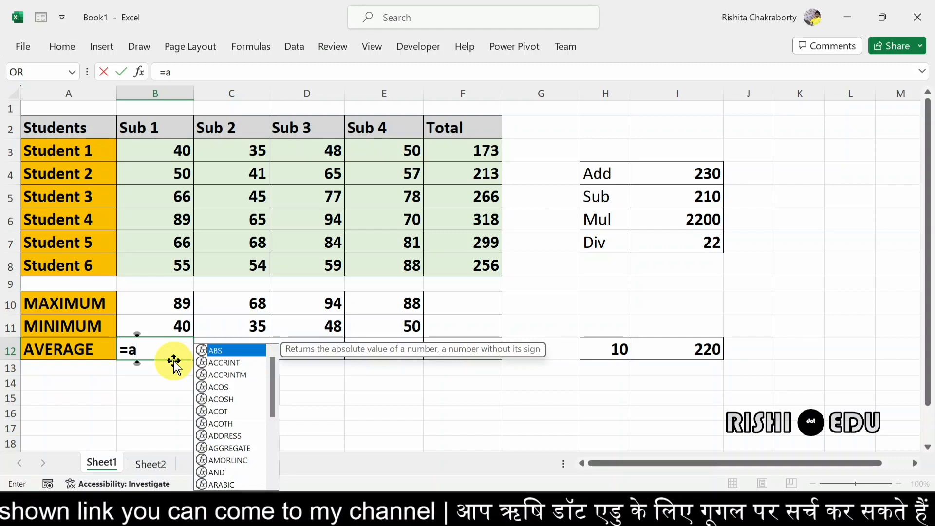
pyautogui.write('v')
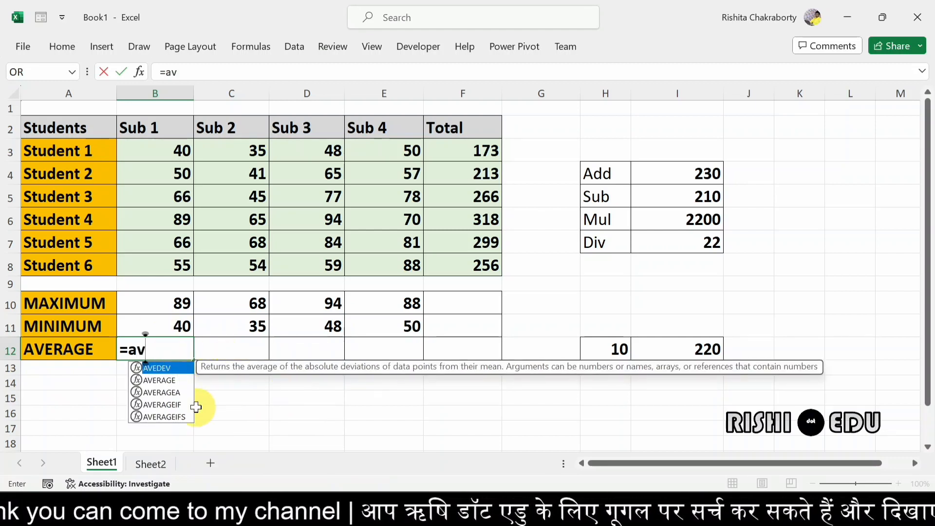
pyautogui.doubleClick(165, 380)
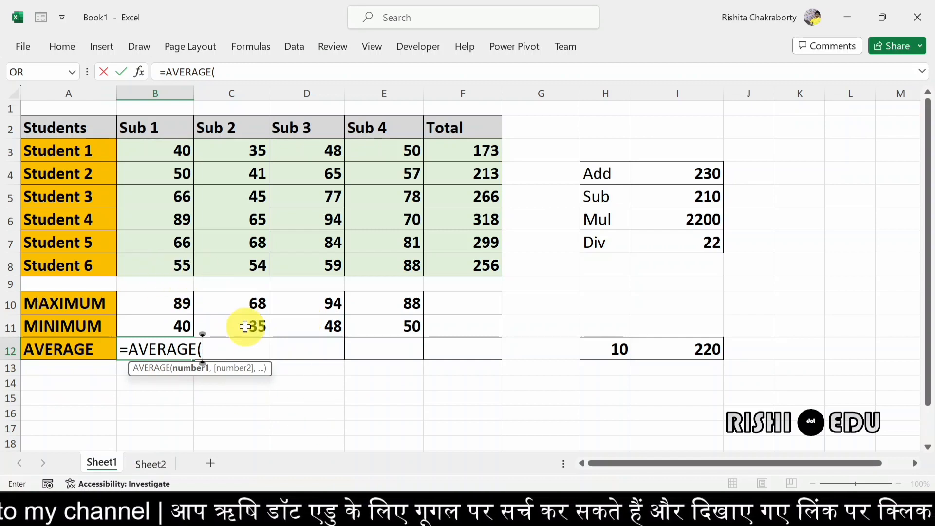
pyautogui.moveTo(163, 148); pyautogui.dragTo(168, 267)
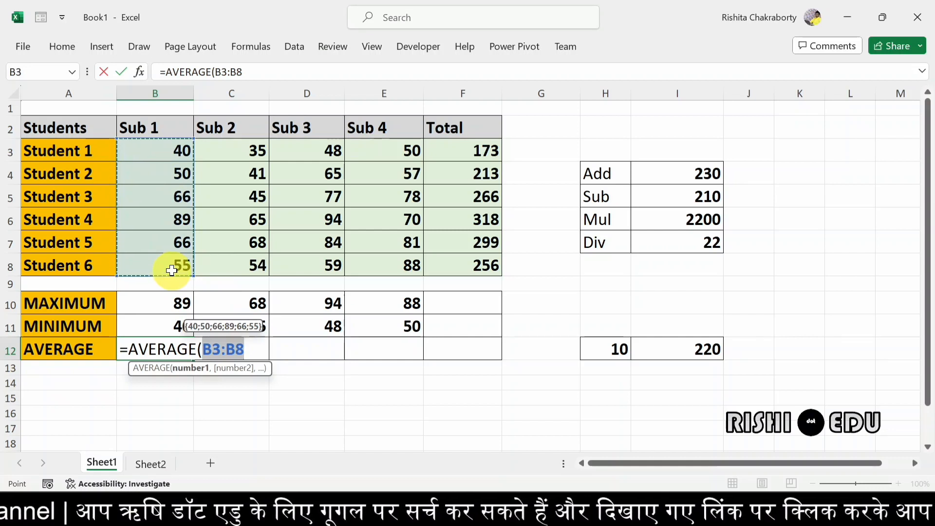
pyautogui.write(')')
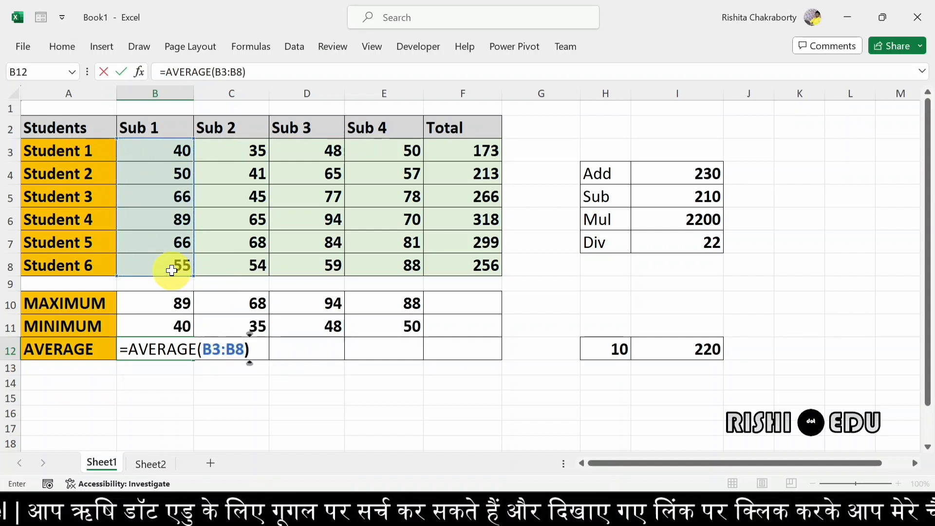
pyautogui.press('Return')
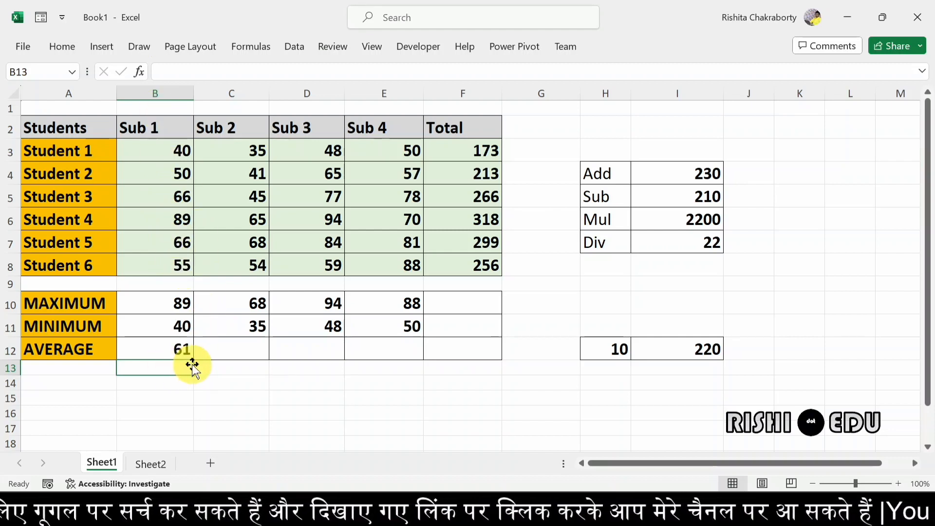
pyautogui.click(165, 355)
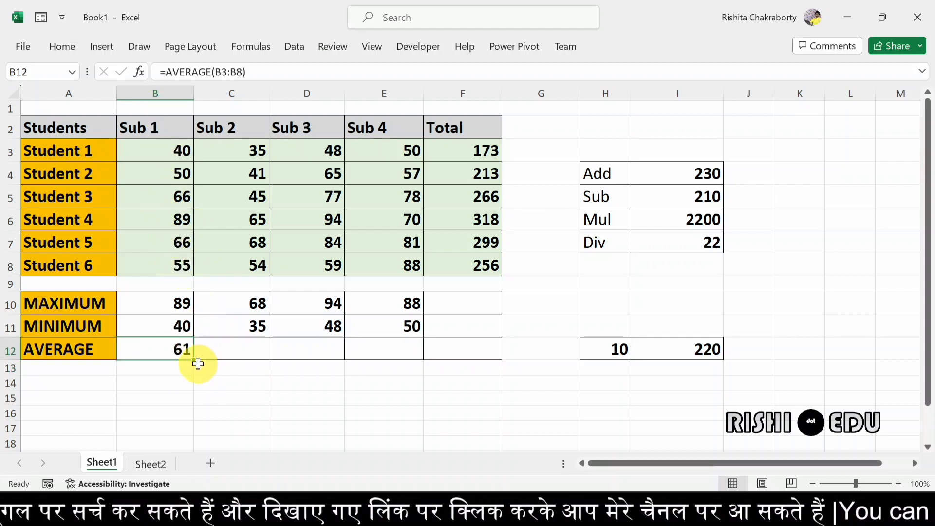
pyautogui.moveTo(197, 362); pyautogui.dragTo(400, 355)
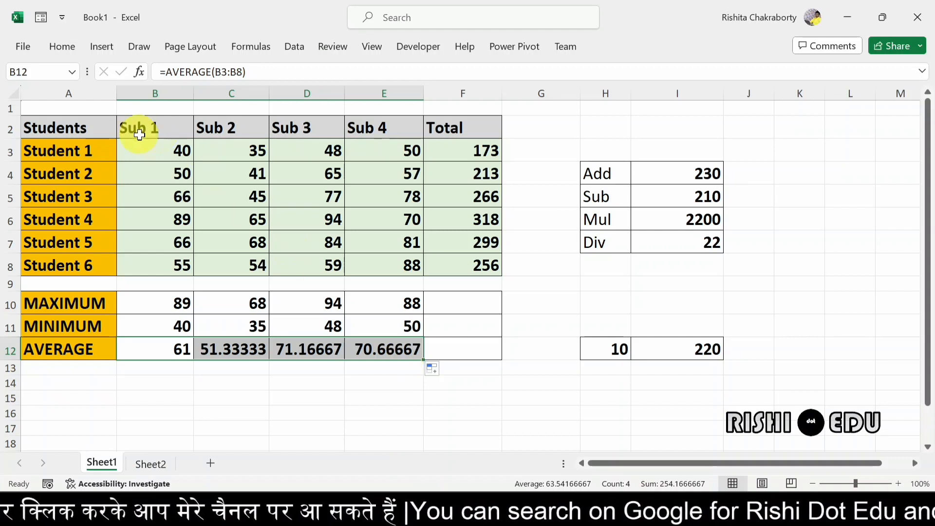
pyautogui.click(249, 387)
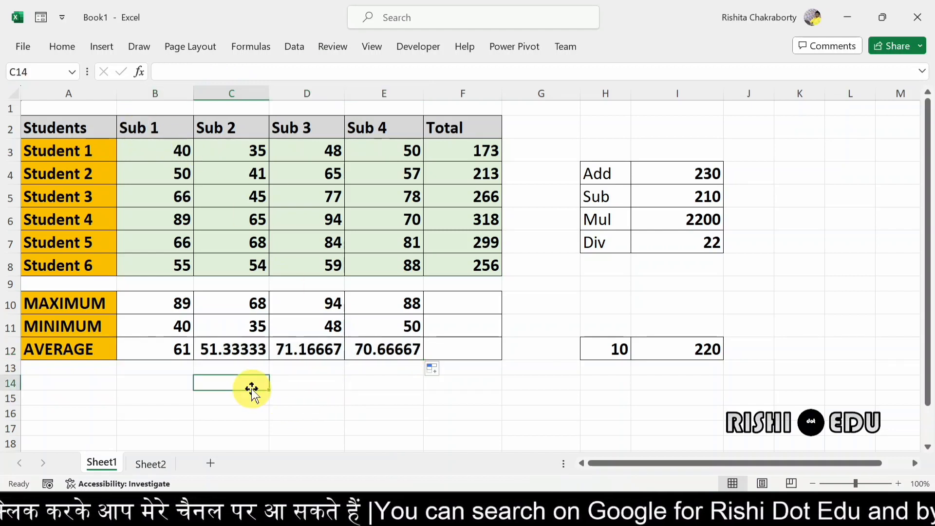
# - Reduce the Sub 2 to Sub 4 averages in C12:E12 to zero decimal places and collapse the ribbon
pyautogui.click(236, 352)
pyautogui.moveTo(236, 352); pyautogui.dragTo(365, 353)
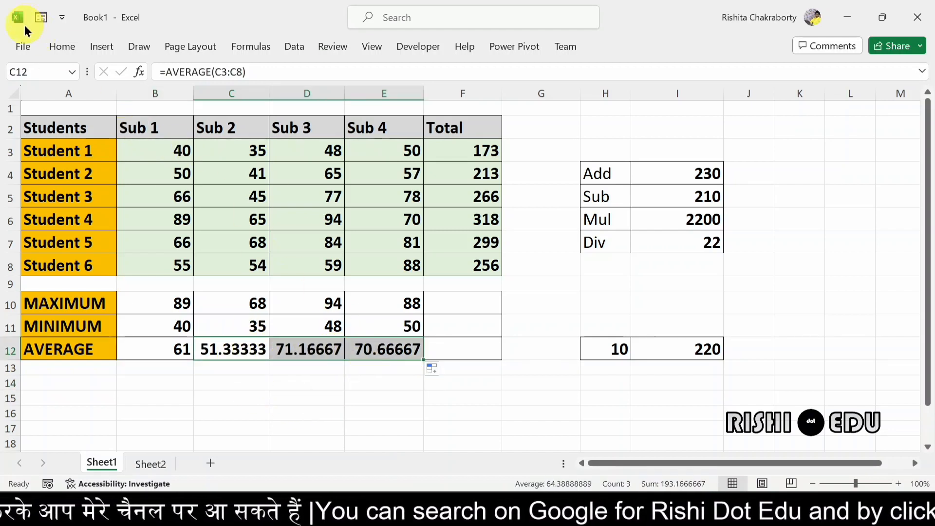
pyautogui.click(60, 41)
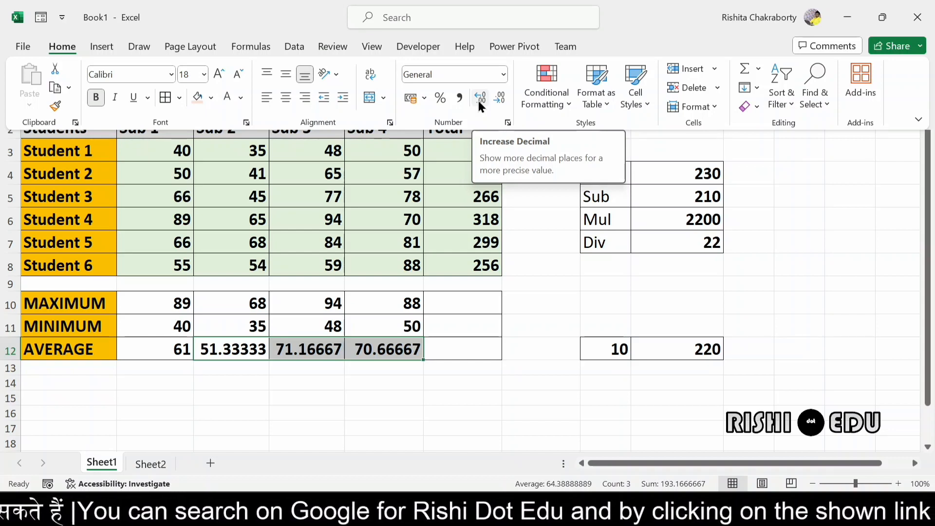
pyautogui.click(503, 99)
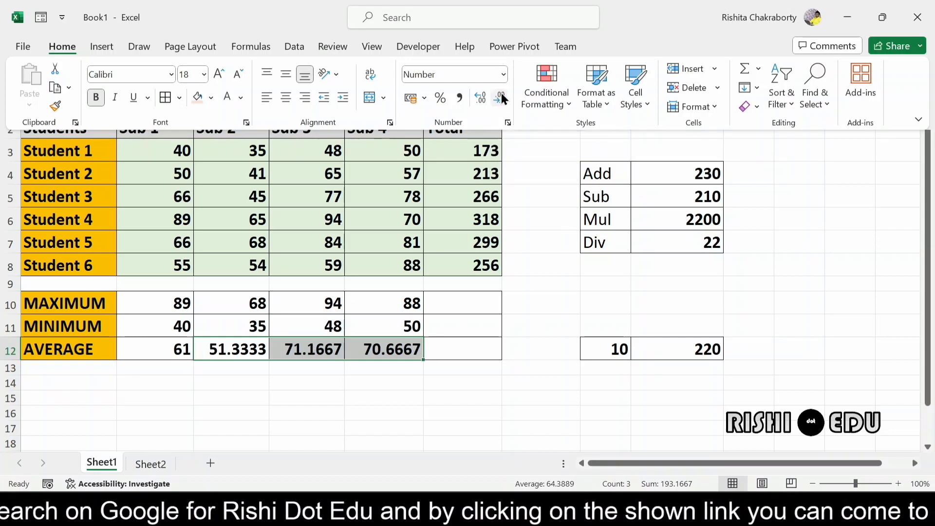
pyautogui.click(503, 99)
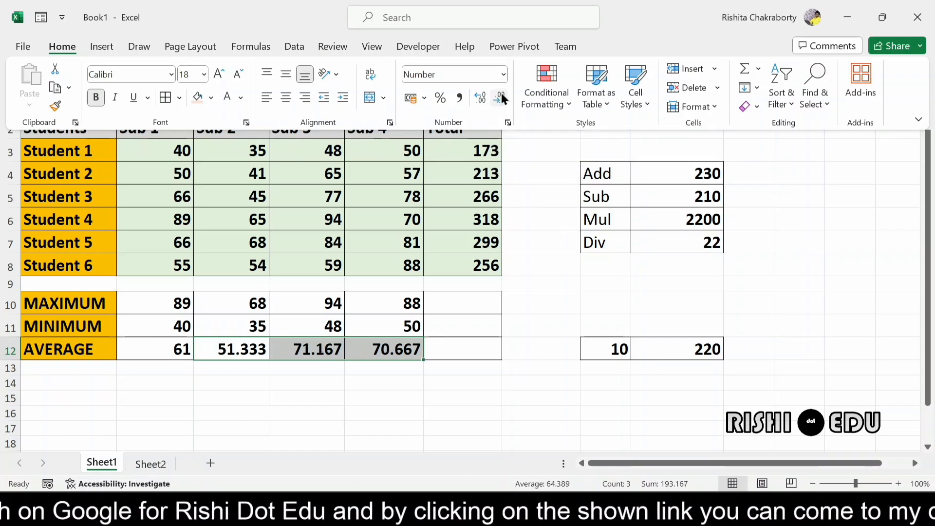
pyautogui.click(503, 99)
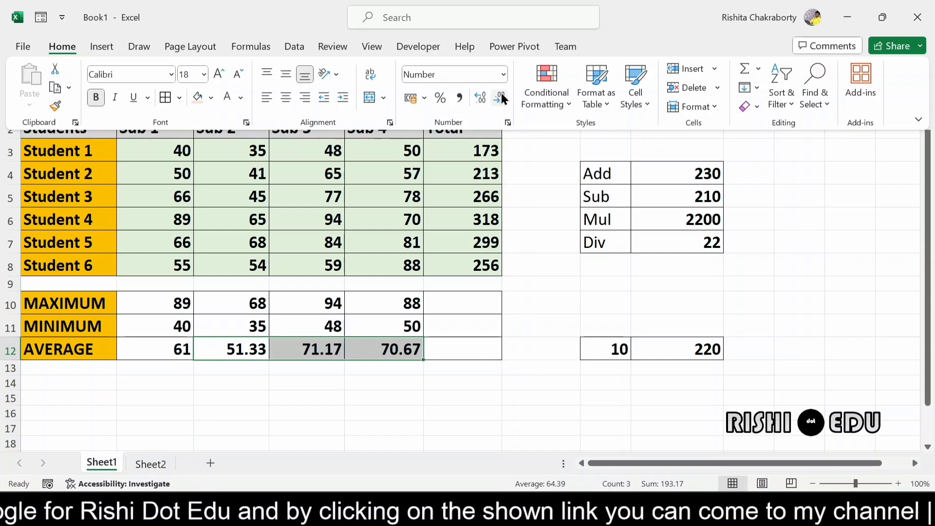
pyautogui.click(503, 99)
pyautogui.click(504, 99)
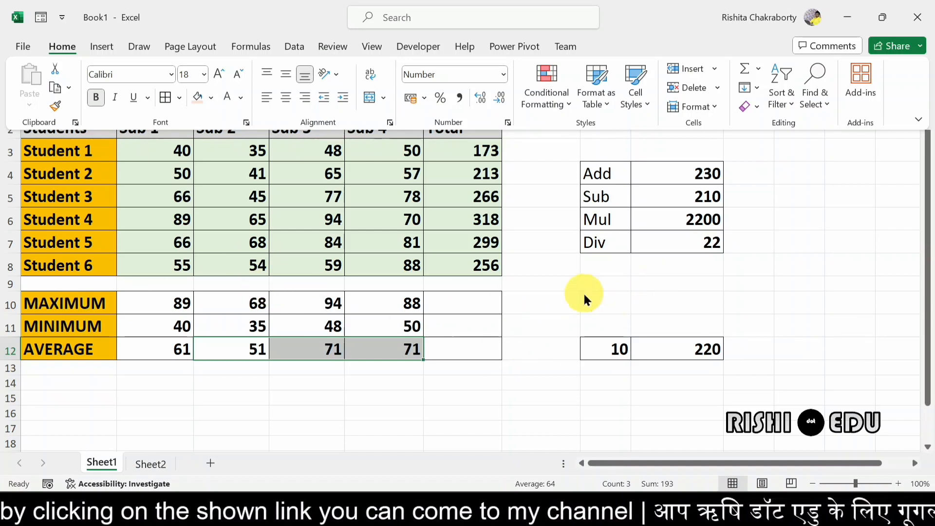
pyautogui.hotkey('ctrl', 'F1')
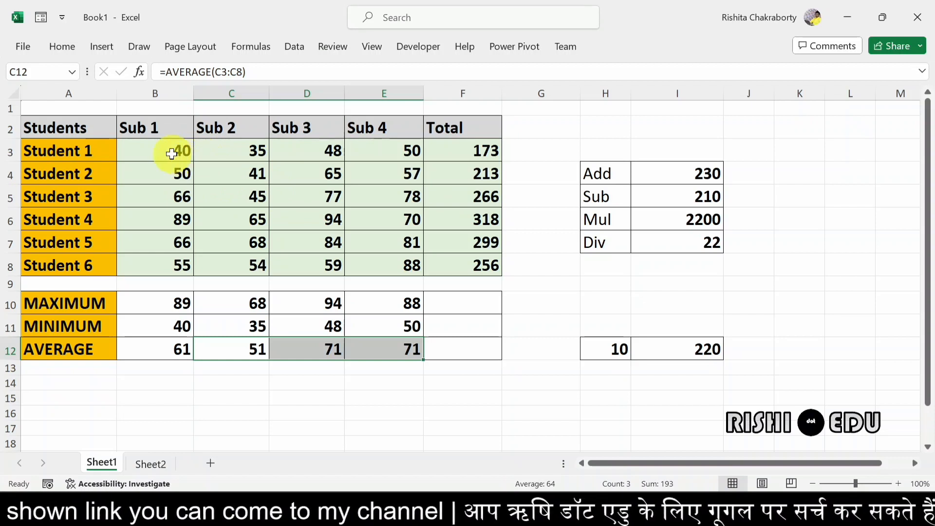
# - Change Student 1's Sub 1 mark in cell B3 to 0
pyautogui.click(233, 173)
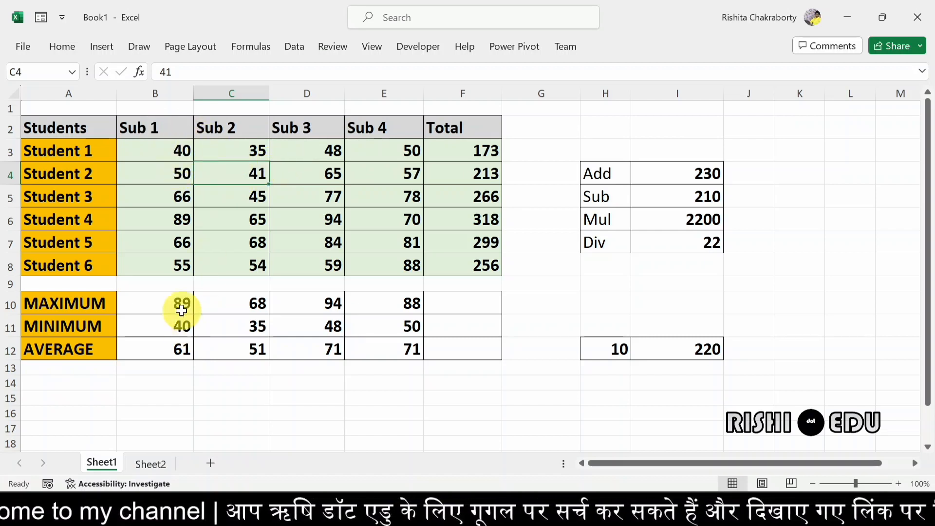
pyautogui.click(182, 150)
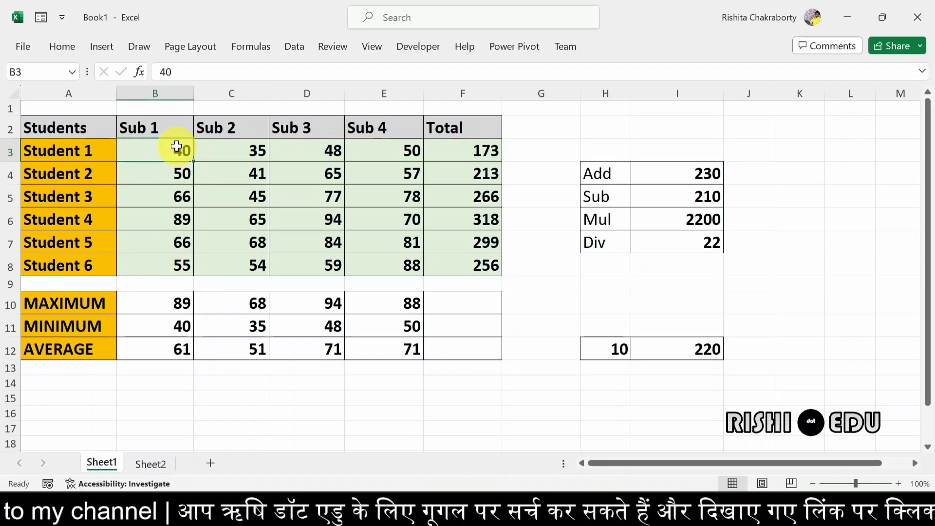
pyautogui.doubleClick(179, 151)
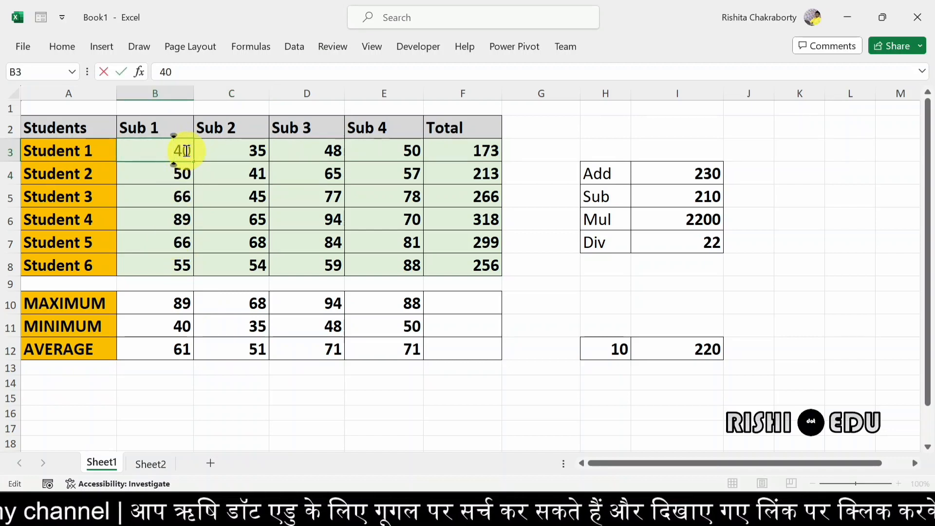
pyautogui.press('BackSpace')
pyautogui.press('Return')
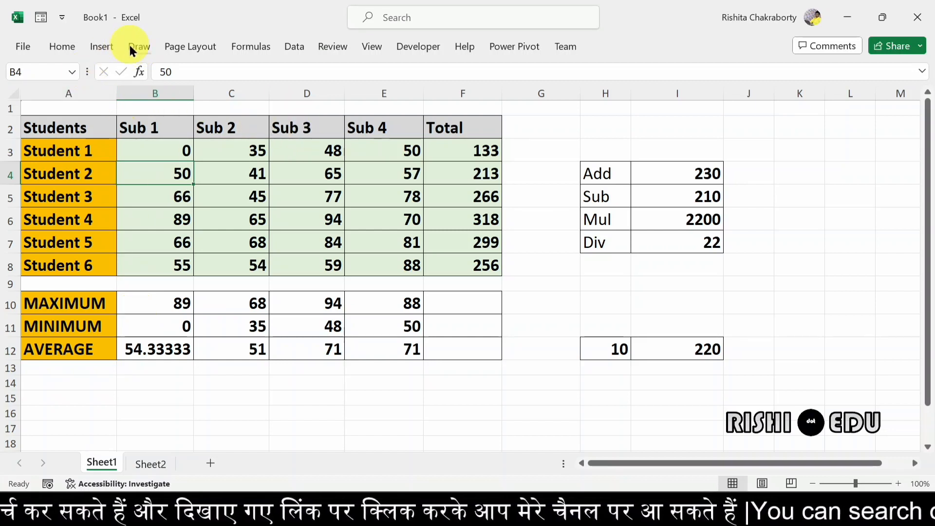
# - Switch the workbook's calculation option to Manual
pyautogui.click(249, 47)
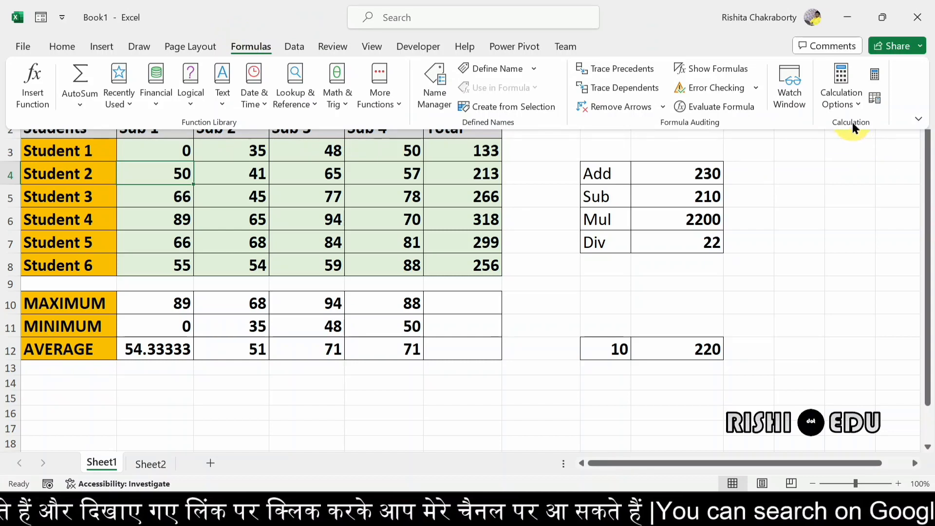
pyautogui.click(852, 104)
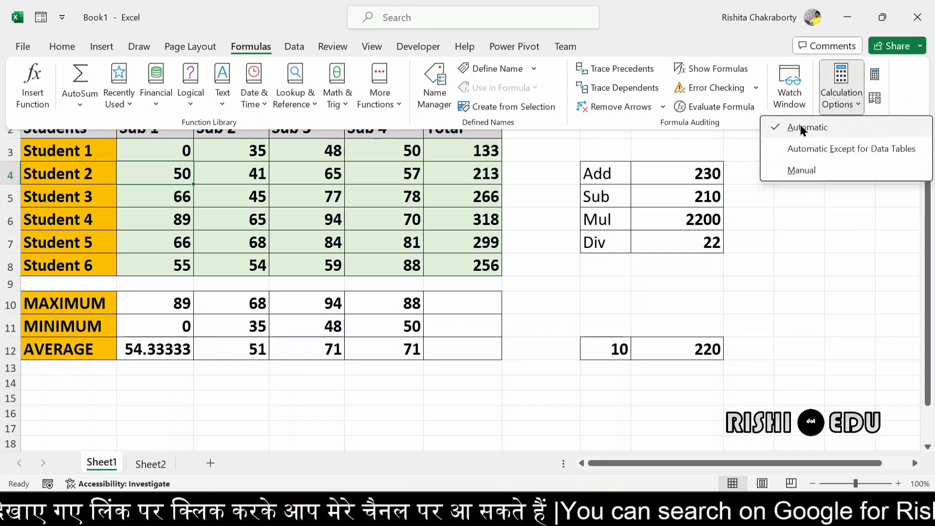
pyautogui.click(811, 168)
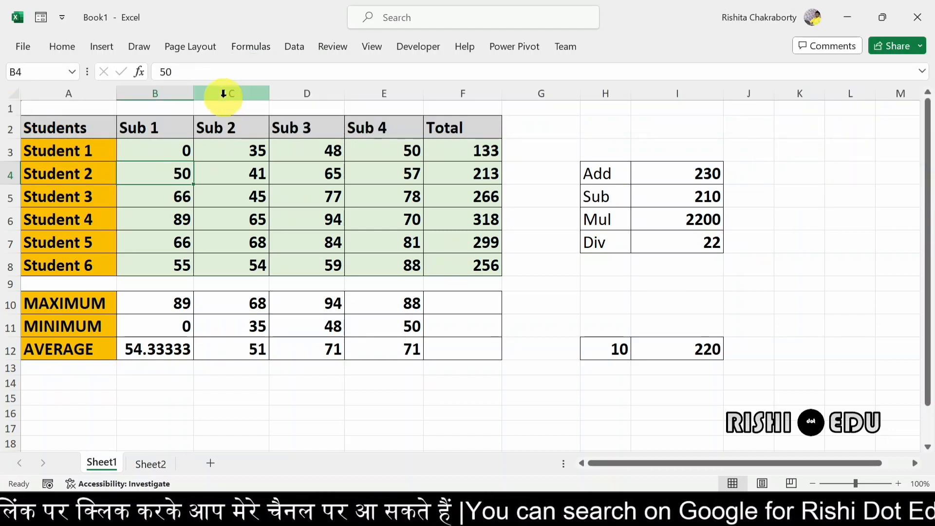
# - Change Student 1's Sub 1 mark in cell B3 to 1
pyautogui.click(188, 151)
pyautogui.doubleClick(188, 151)
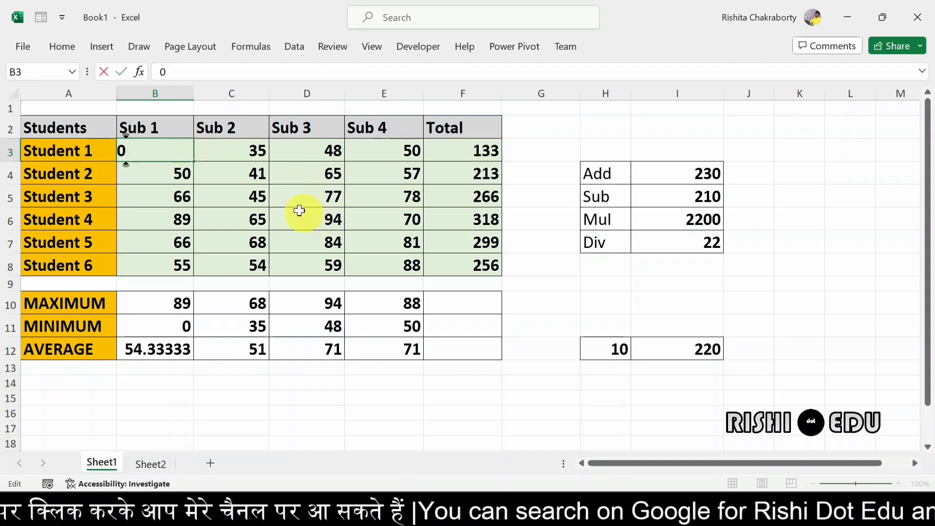
pyautogui.press('BackSpace')
pyautogui.write('1')
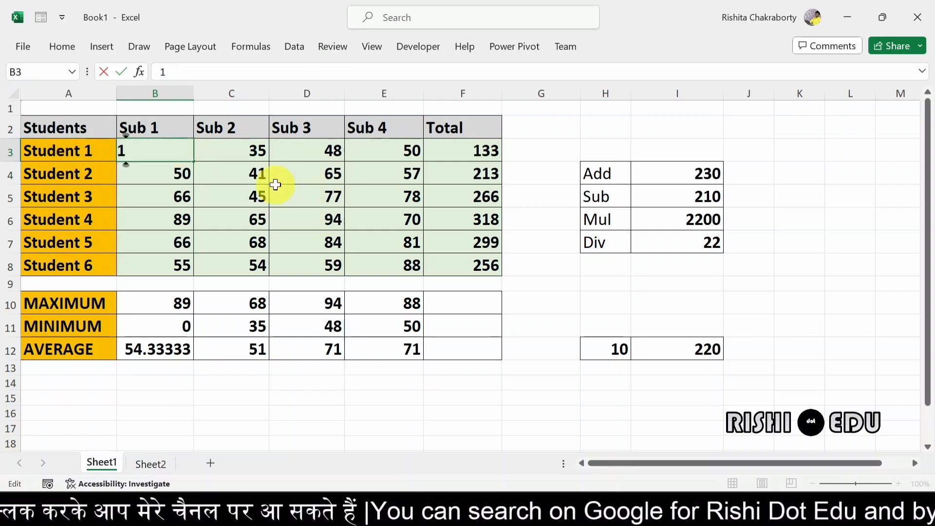
pyautogui.press('Return')
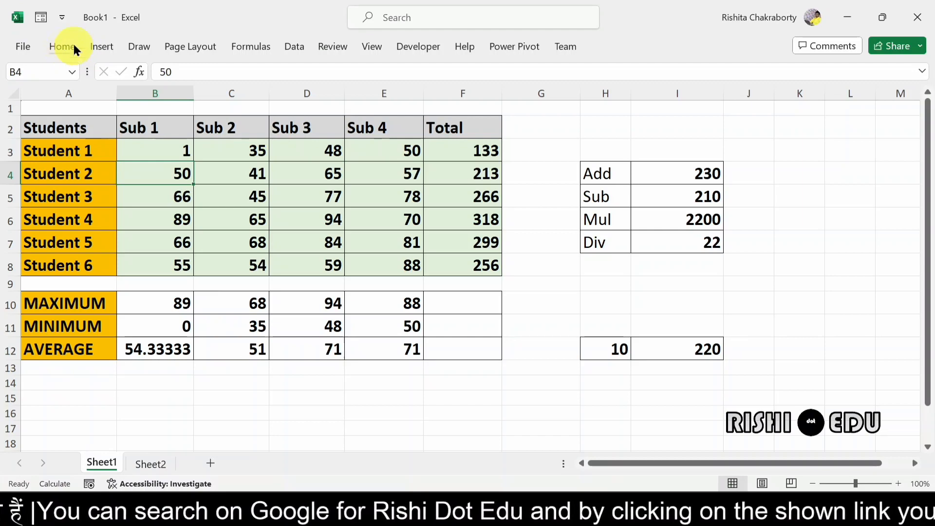
# - Switch the workbook's calculation option to Automatic so the formulas recalculate
pyautogui.click(251, 46)
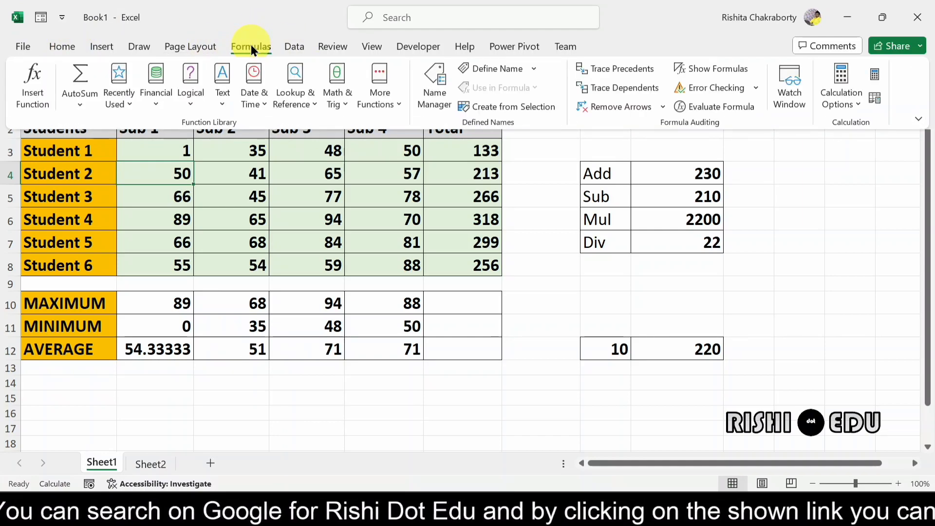
pyautogui.click(852, 104)
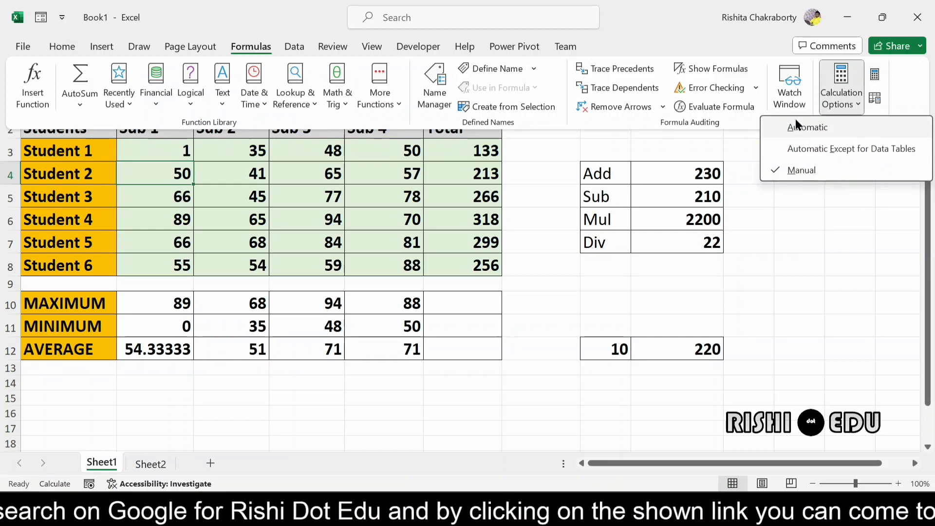
pyautogui.click(797, 127)
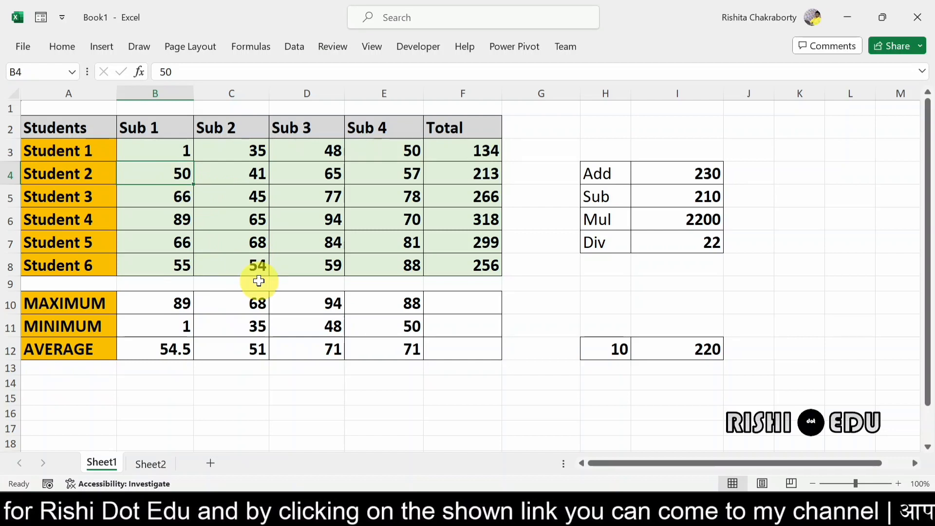
# - On Sheet2, enter =COUNT(G2:G10) in cell K2 and check it against the numeric cells G2:G4 and G9
pyautogui.click(152, 471)
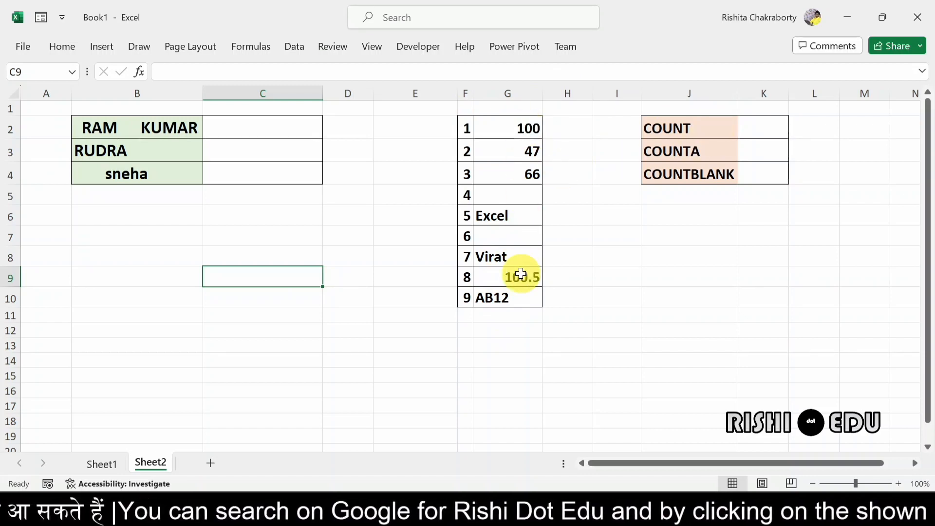
pyautogui.click(760, 130)
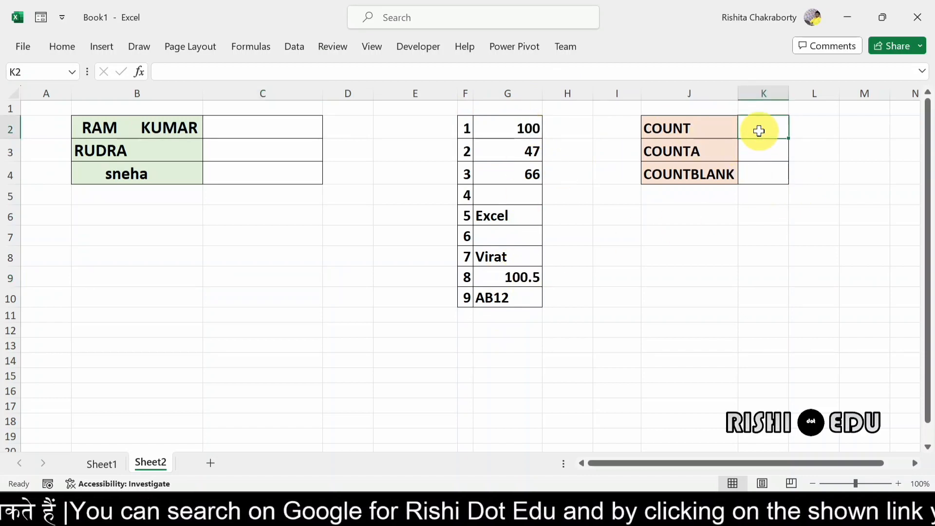
pyautogui.doubleClick(760, 130)
pyautogui.write('=')
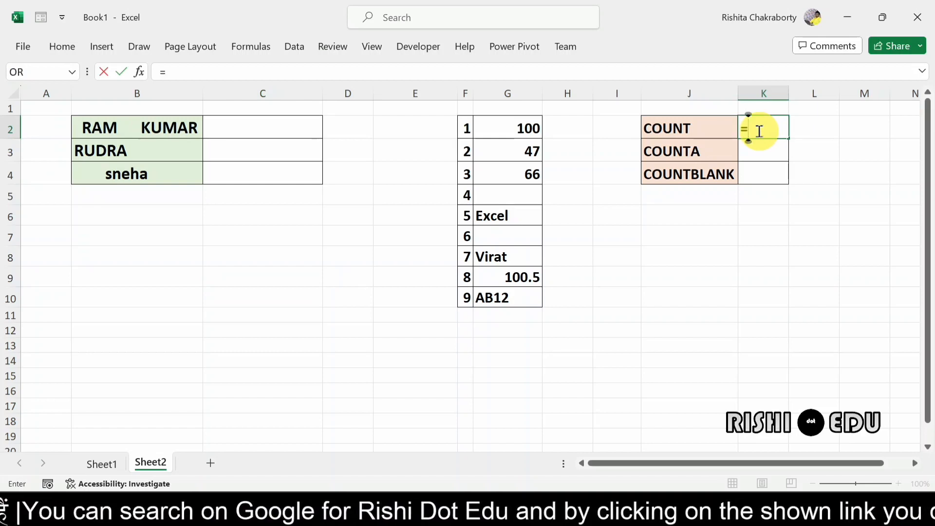
pyautogui.write('co')
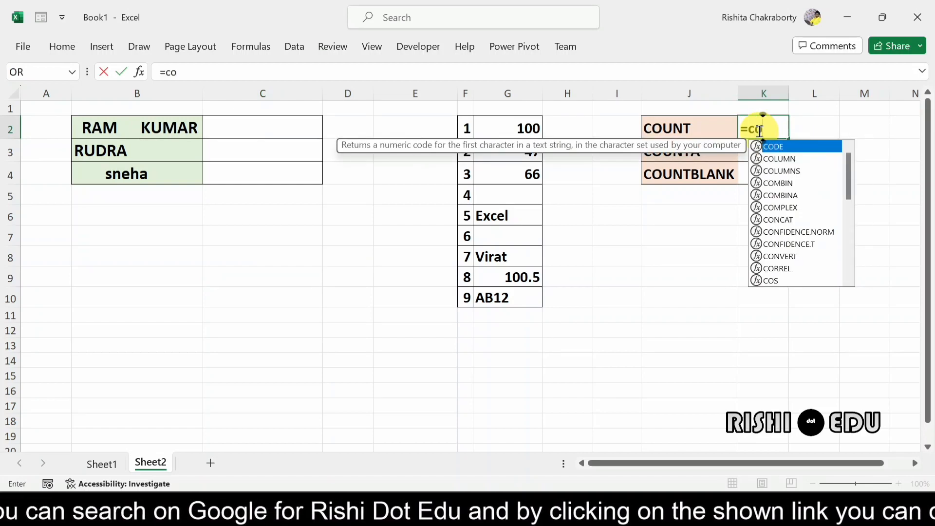
pyautogui.write('unt')
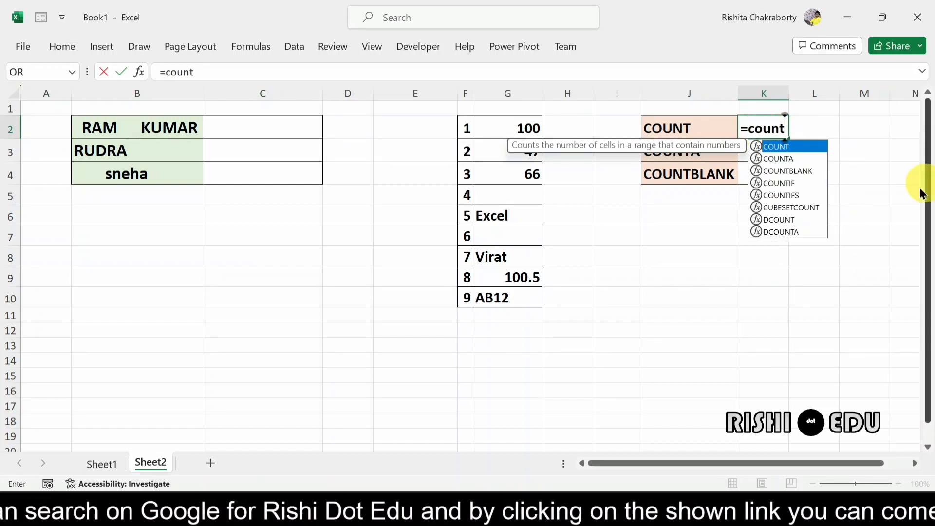
pyautogui.doubleClick(783, 149)
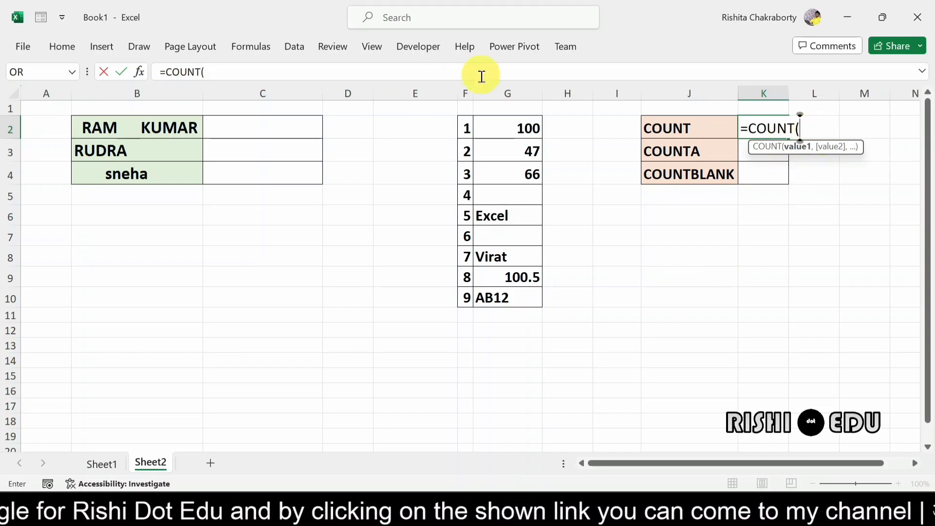
pyautogui.moveTo(484, 123); pyautogui.dragTo(516, 298)
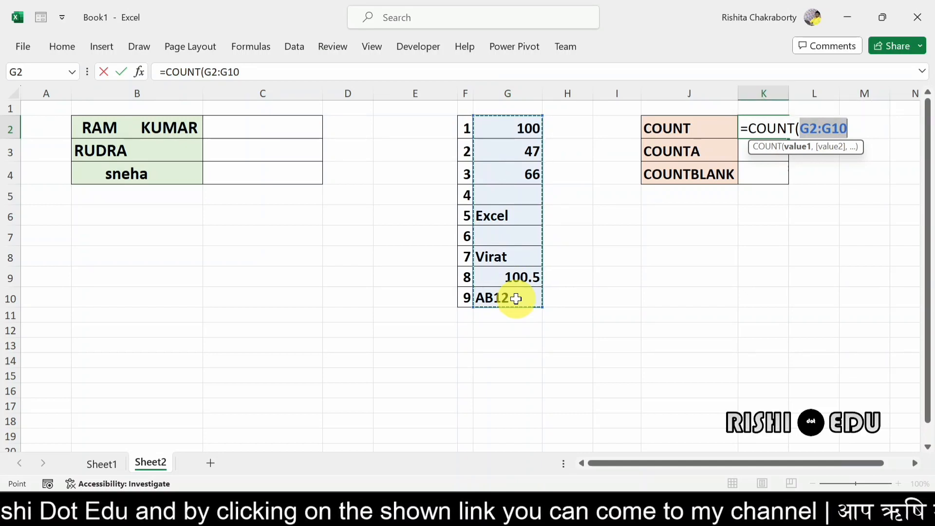
pyautogui.write(')')
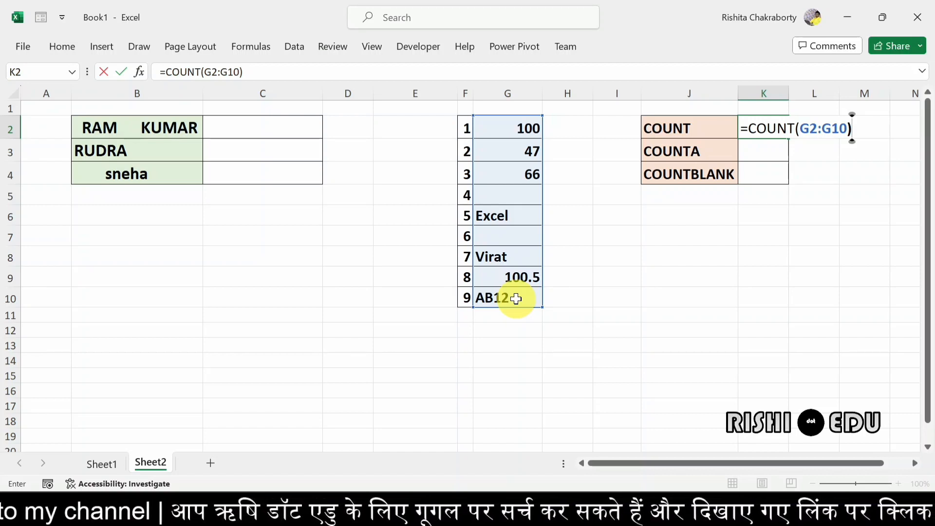
pyautogui.press('Return')
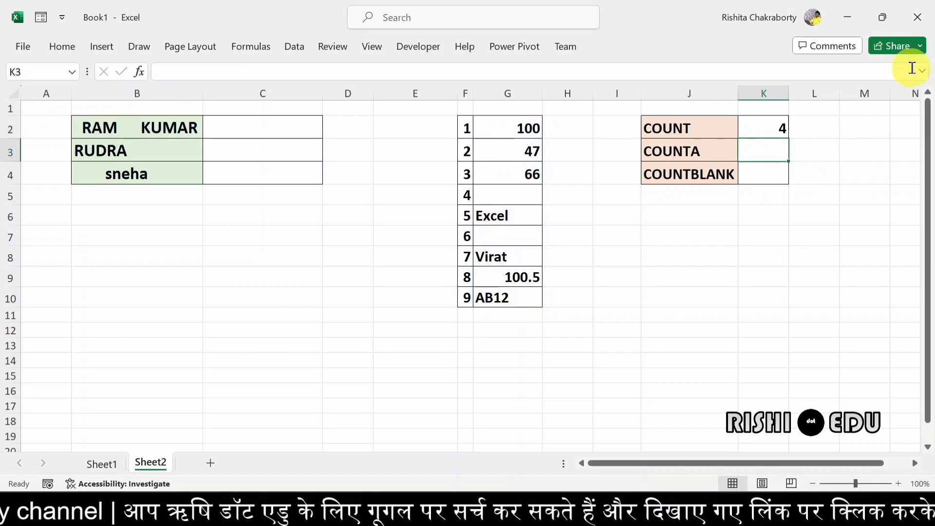
pyautogui.click(509, 131)
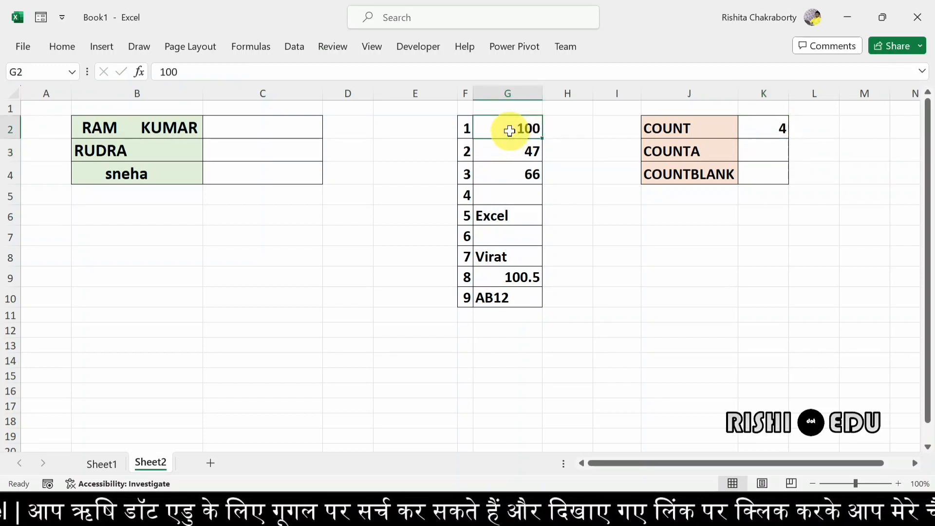
pyautogui.moveTo(509, 131); pyautogui.dragTo(527, 175)
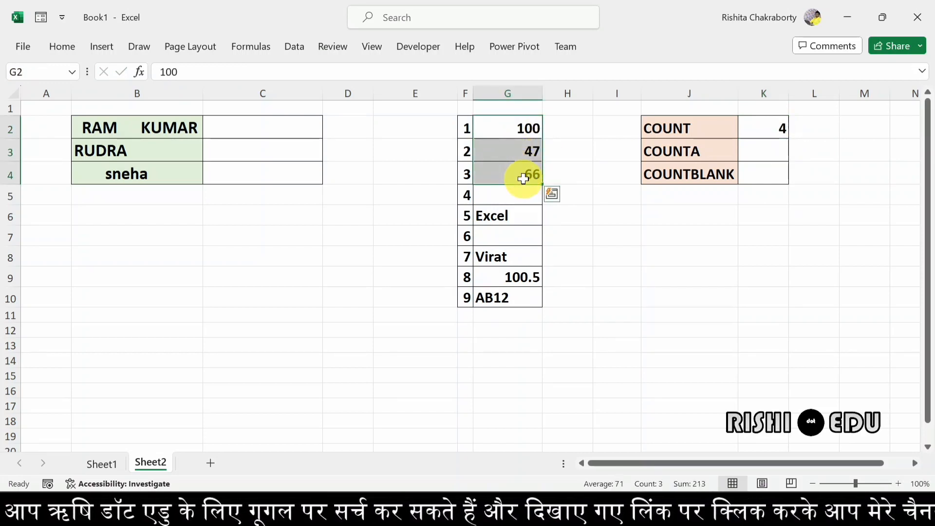
pyautogui.click(514, 278)
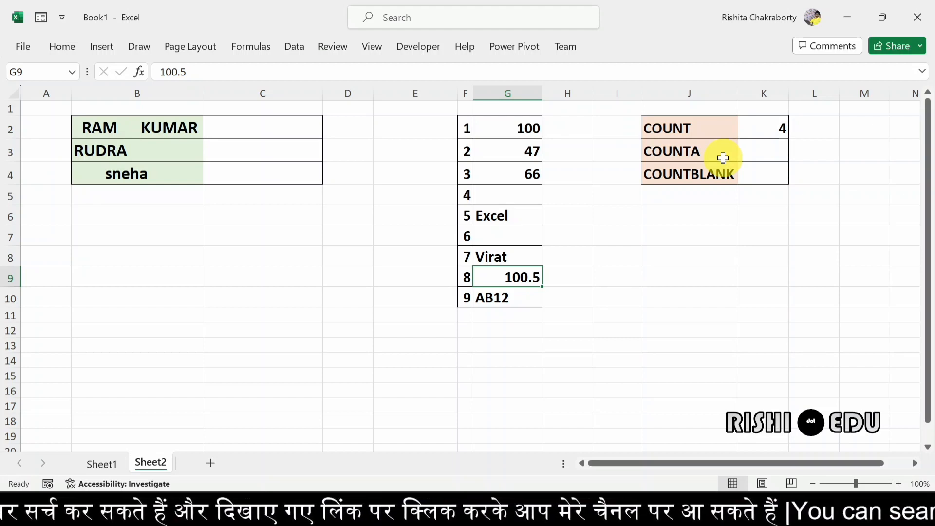
# - Enter =COUNTA(G2:G10) in cell K3 beside the COUNTA label and check it against the filled cells in column G
pyautogui.click(758, 154)
pyautogui.write('=')
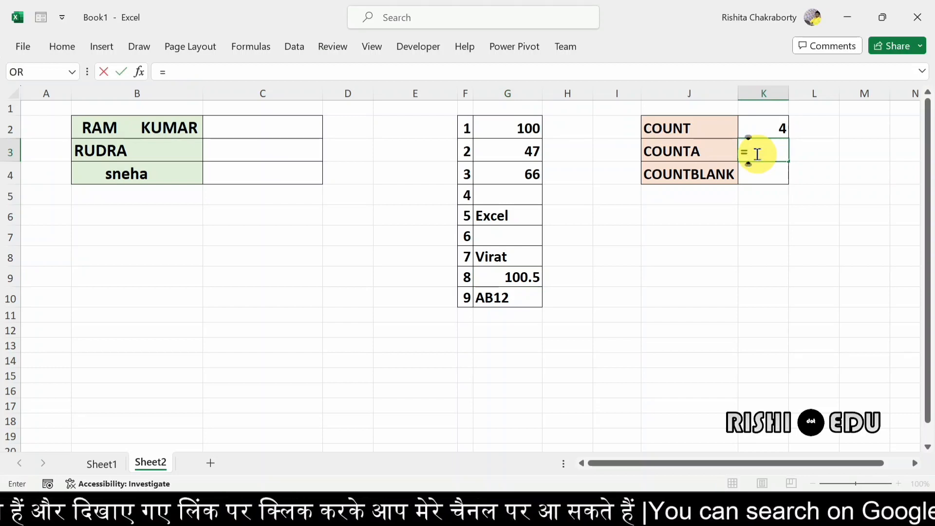
pyautogui.write('cou')
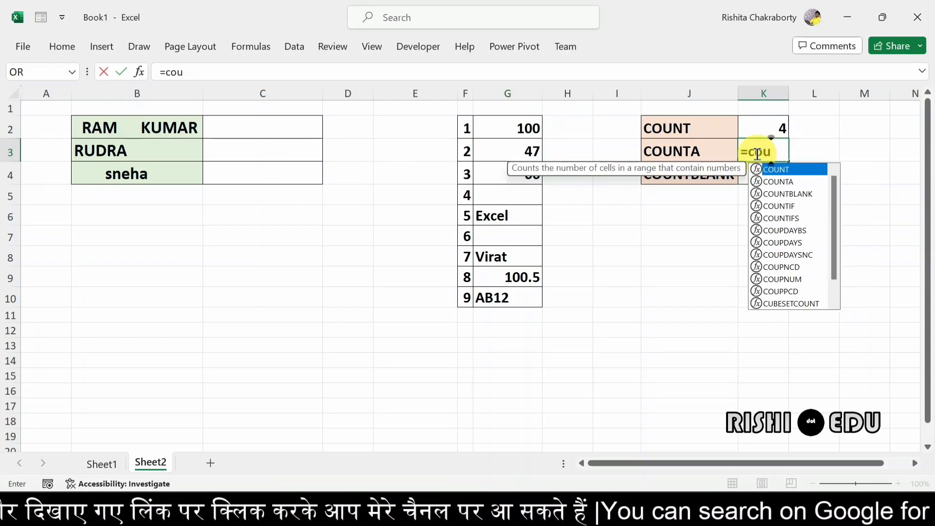
pyautogui.write('nta')
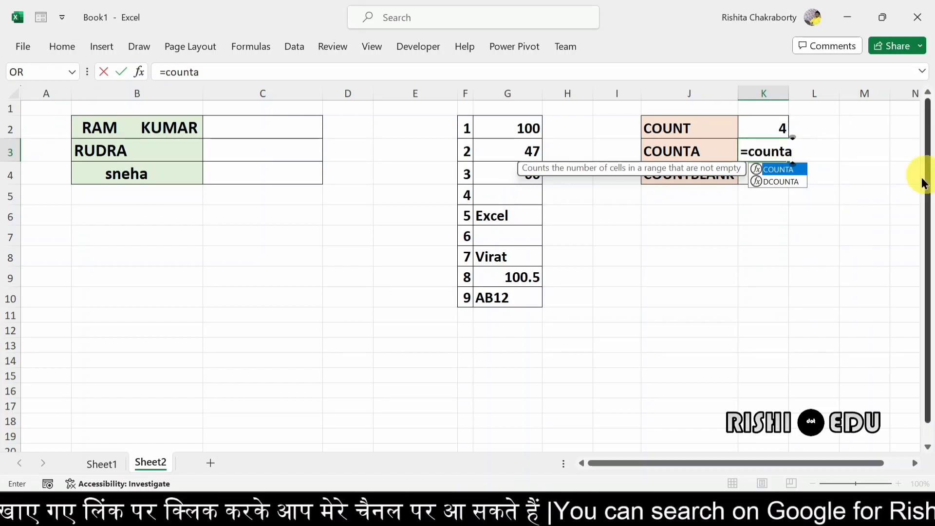
pyautogui.doubleClick(791, 170)
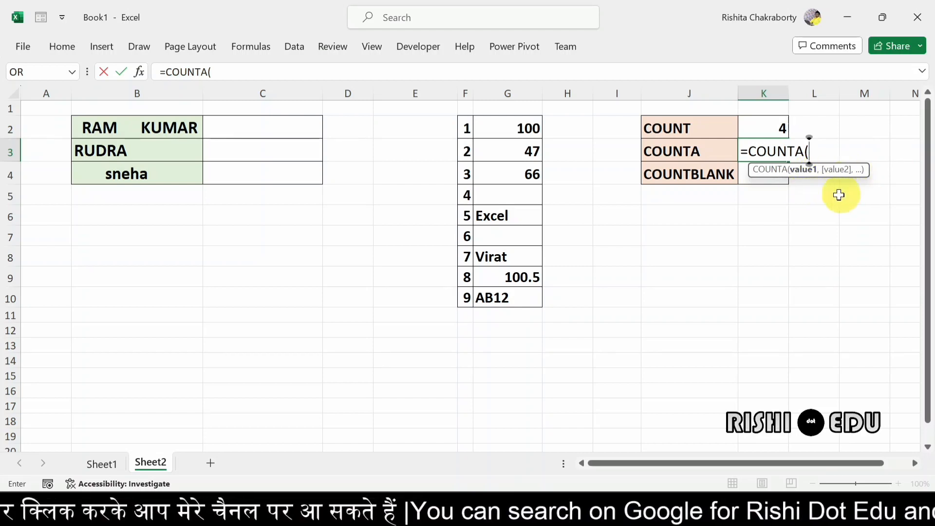
pyautogui.moveTo(513, 129); pyautogui.dragTo(515, 304)
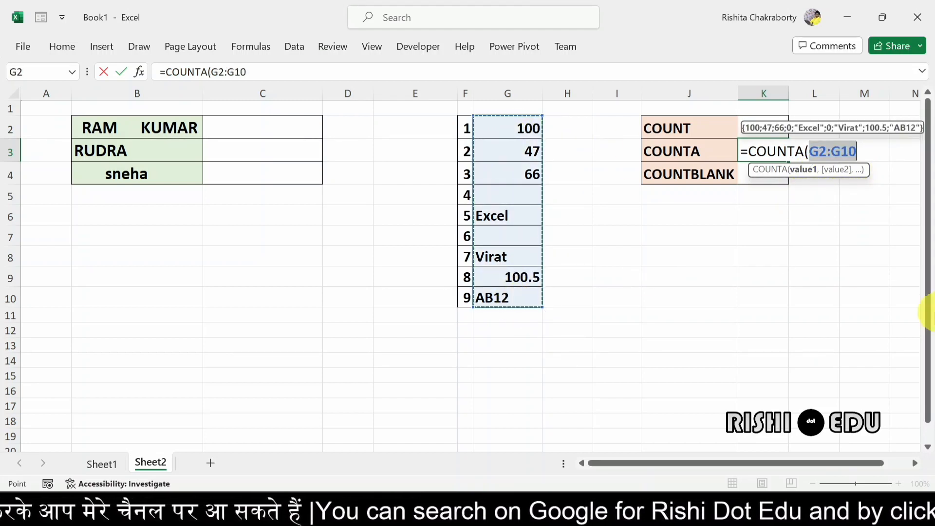
pyautogui.click(877, 158)
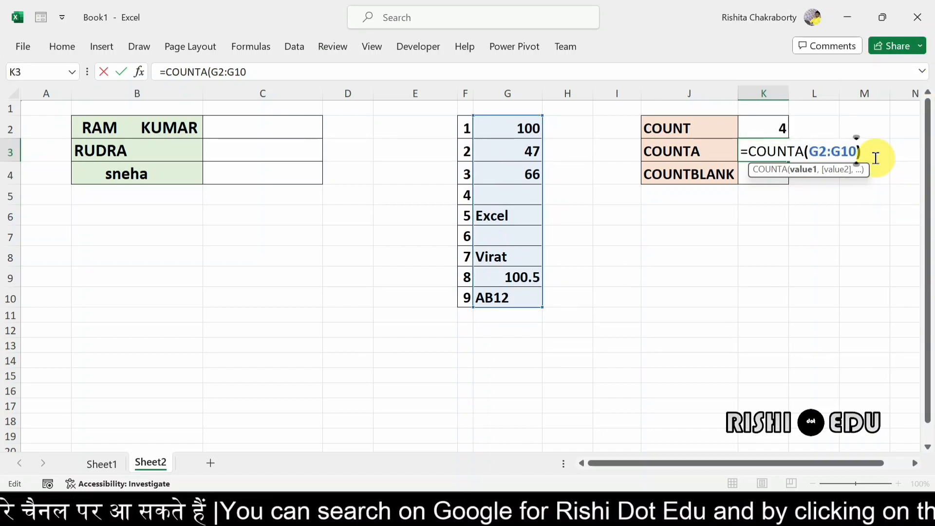
pyautogui.write(')')
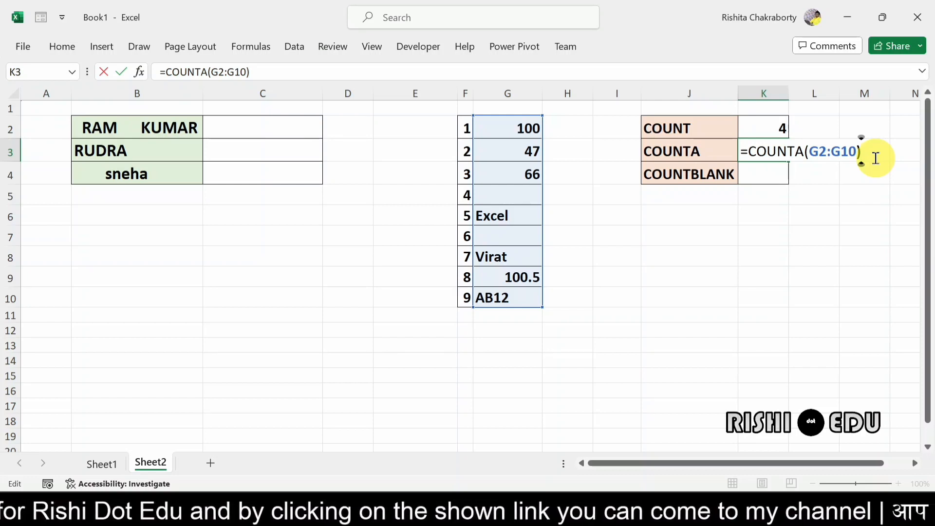
pyautogui.press('Return')
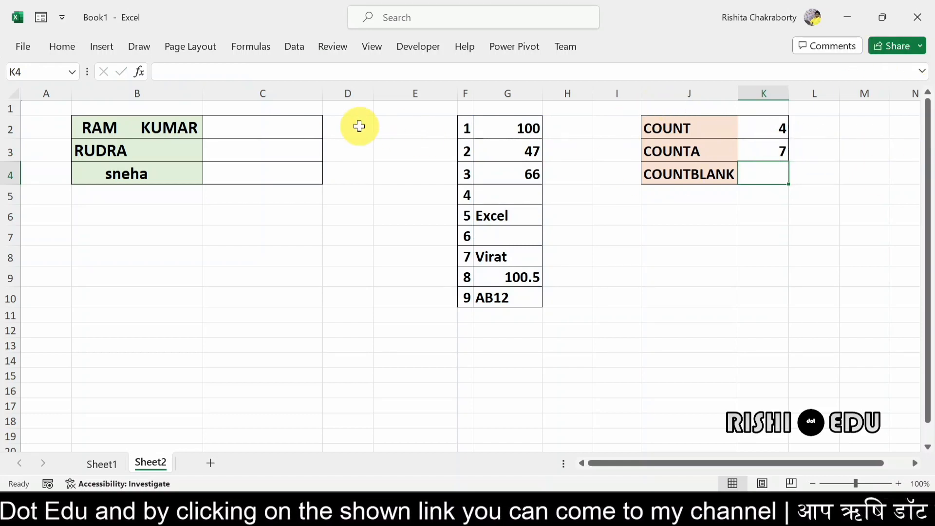
pyautogui.moveTo(531, 131); pyautogui.dragTo(522, 170)
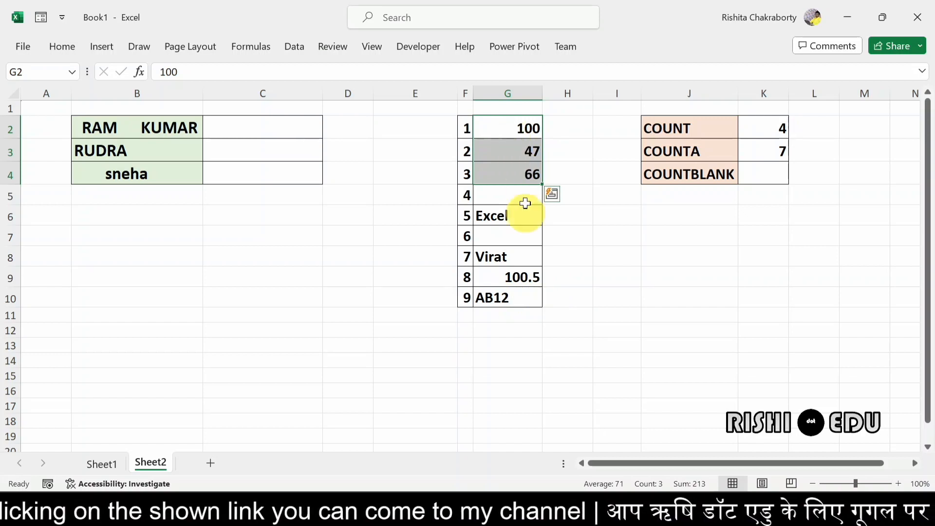
pyautogui.click(522, 144)
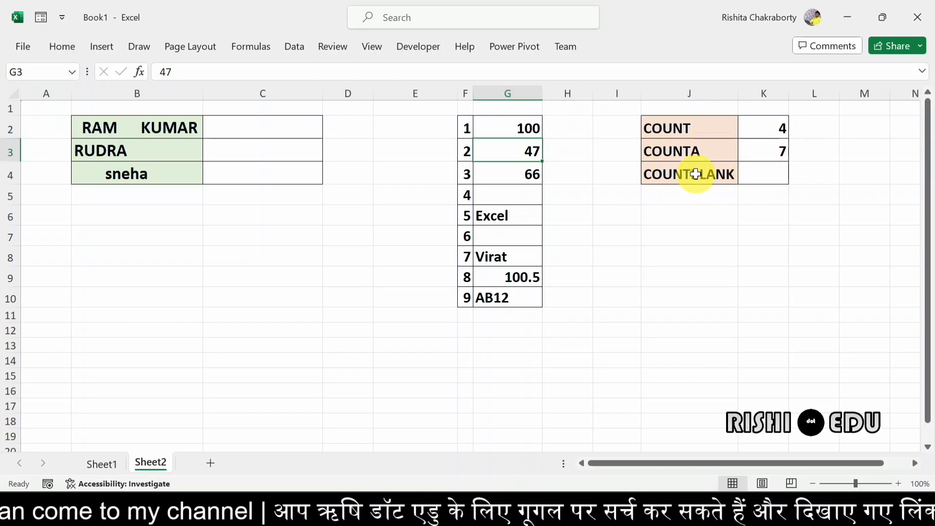
# - Enter =COUNTBLANK(G2:G10) in cell K4 beside the COUNTBLANK label and check it against the empty cells in column G
pyautogui.click(766, 173)
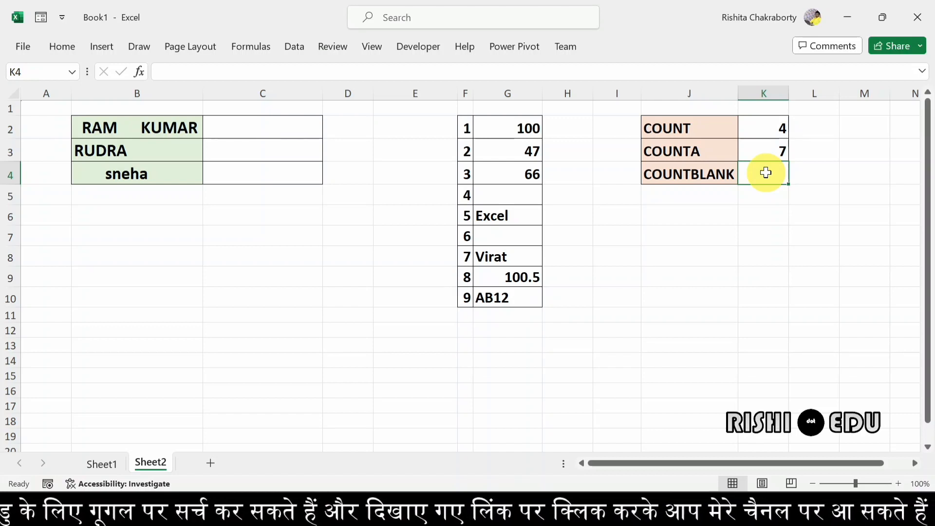
pyautogui.write('=')
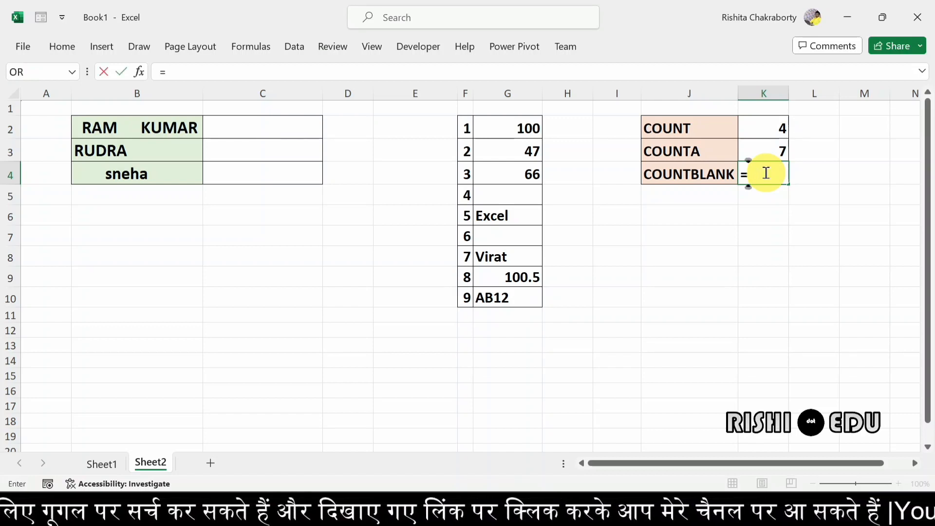
pyautogui.write('count')
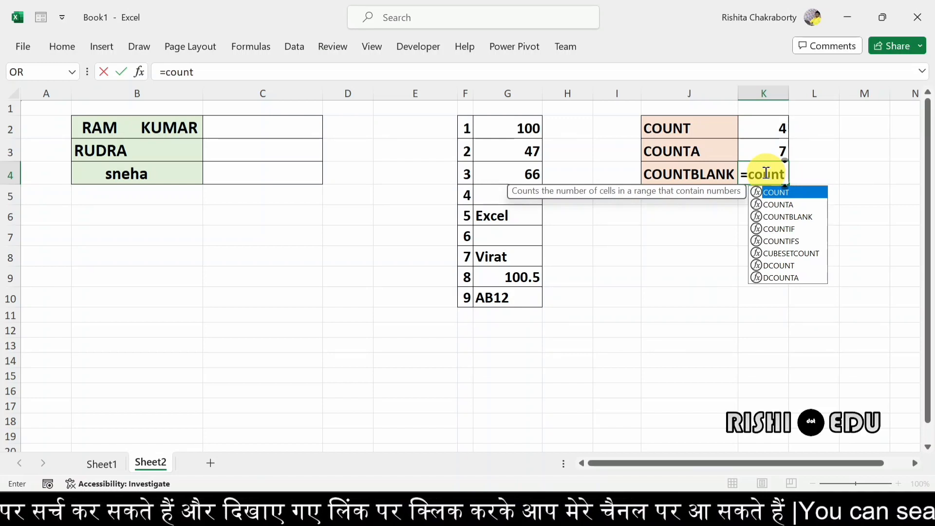
pyautogui.write('bl')
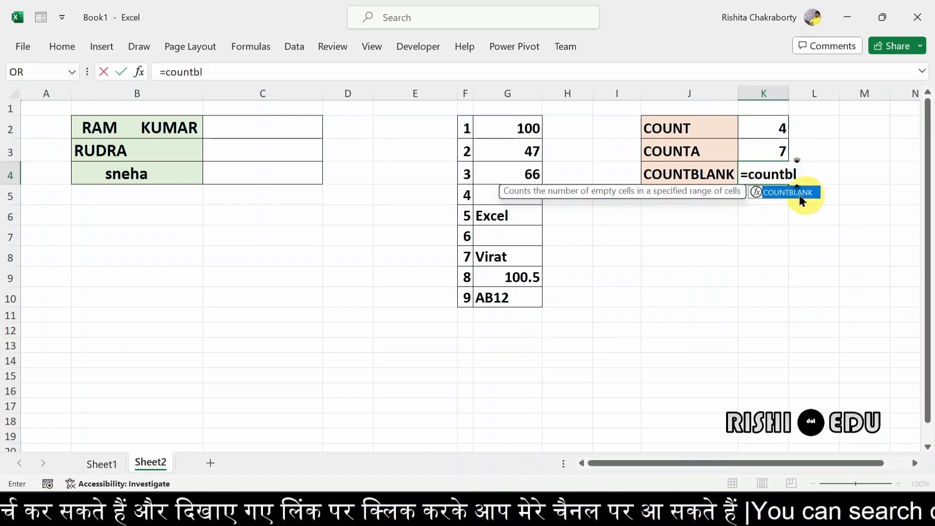
pyautogui.doubleClick(796, 192)
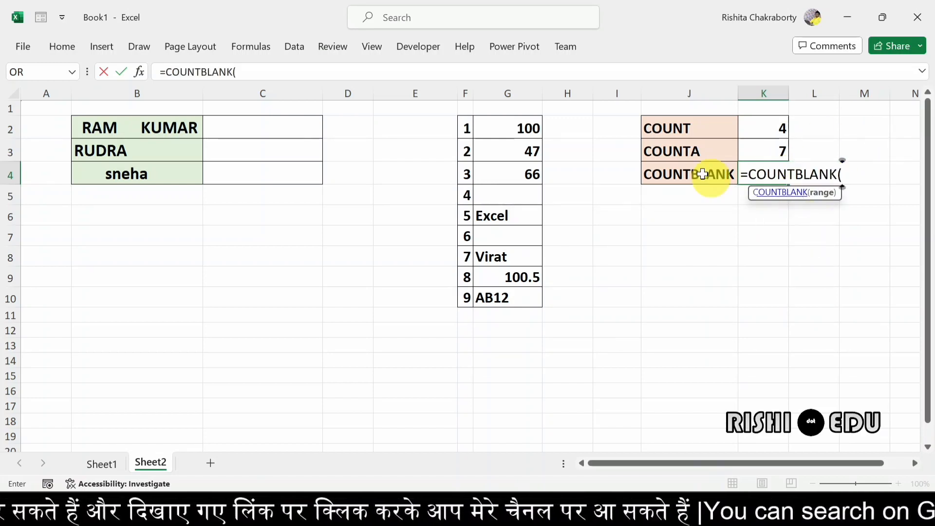
pyautogui.moveTo(497, 131); pyautogui.dragTo(523, 302)
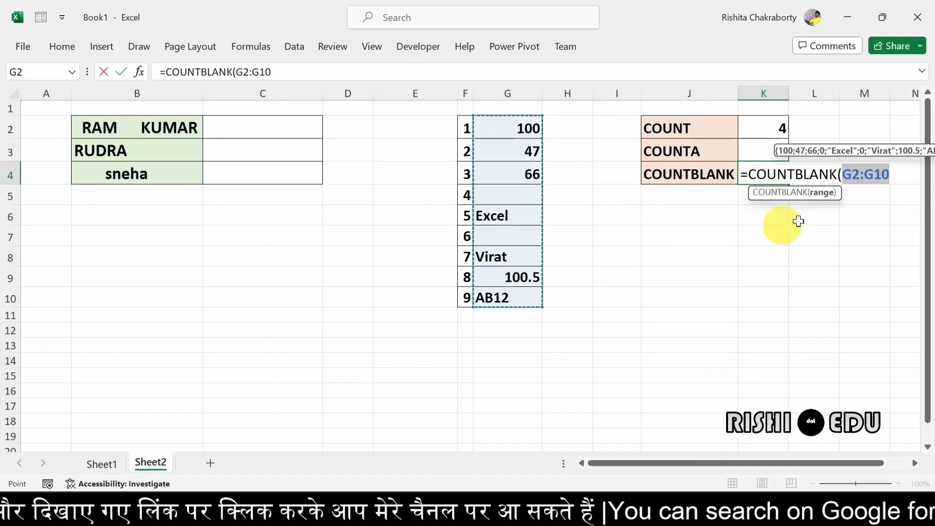
pyautogui.click(899, 173)
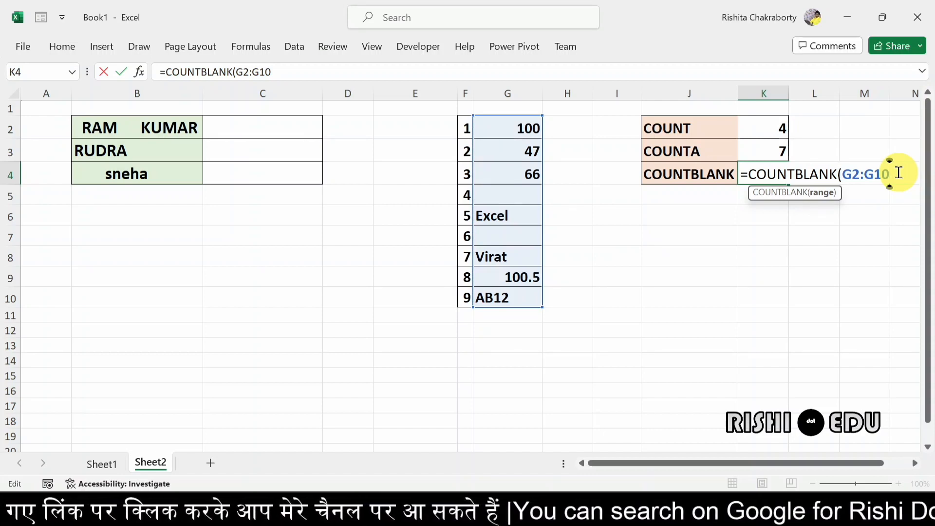
pyautogui.press('Return')
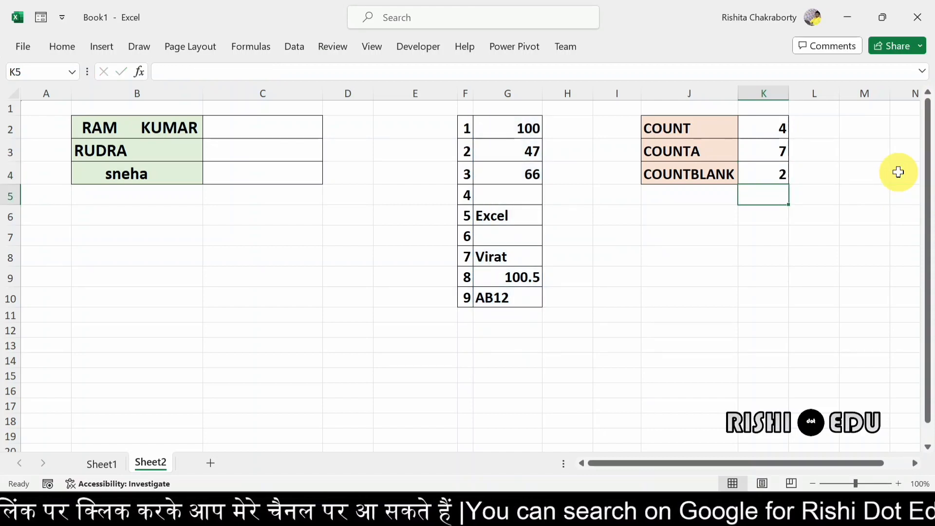
pyautogui.click(772, 172)
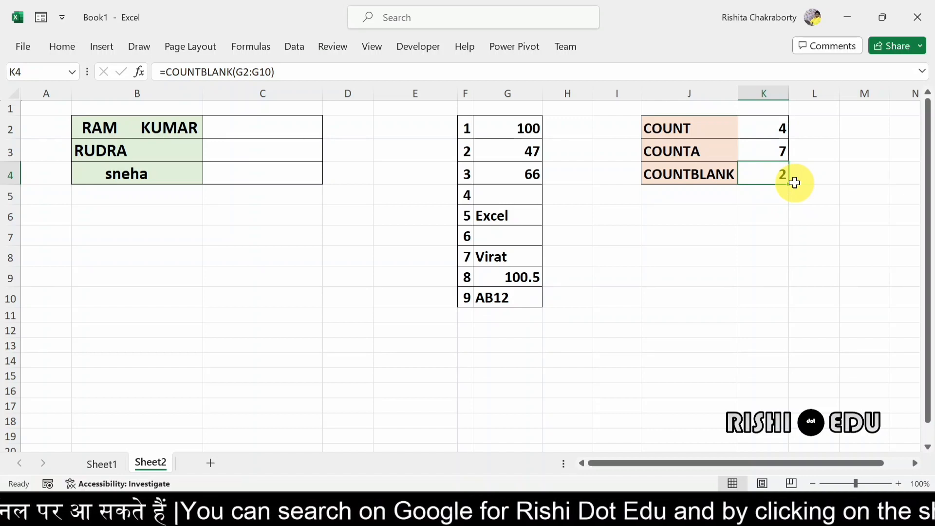
pyautogui.click(503, 199)
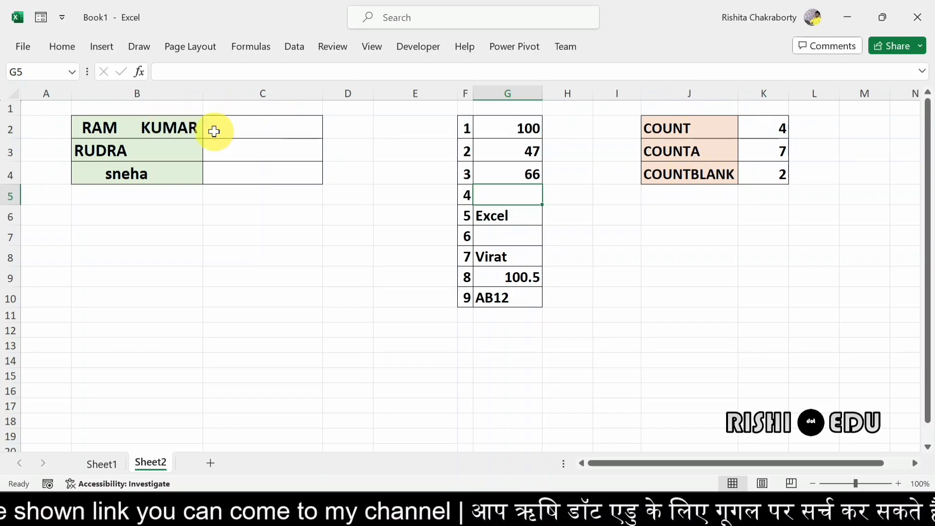
# - Enter =TRIM(B2) in cell C2 to remove the name's extra spaces, and fill the formula down to C4
pyautogui.click(232, 131)
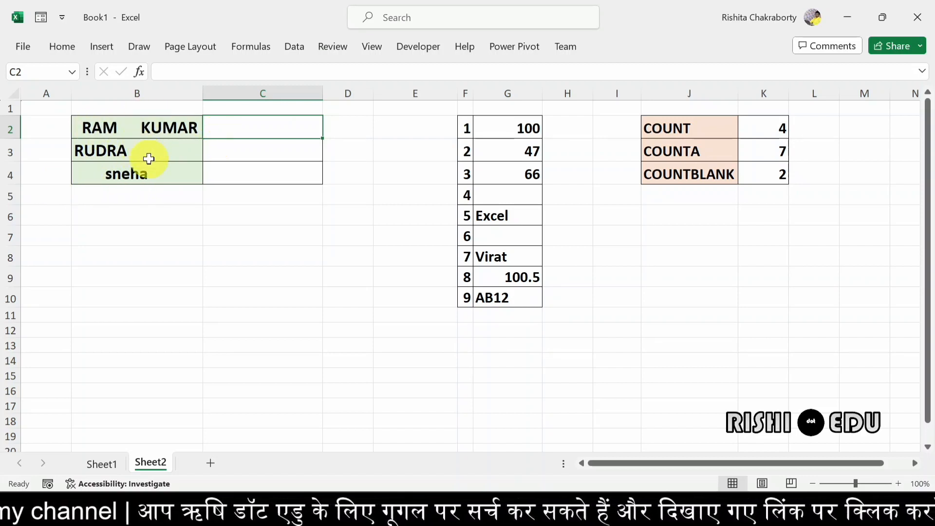
pyautogui.doubleClick(252, 132)
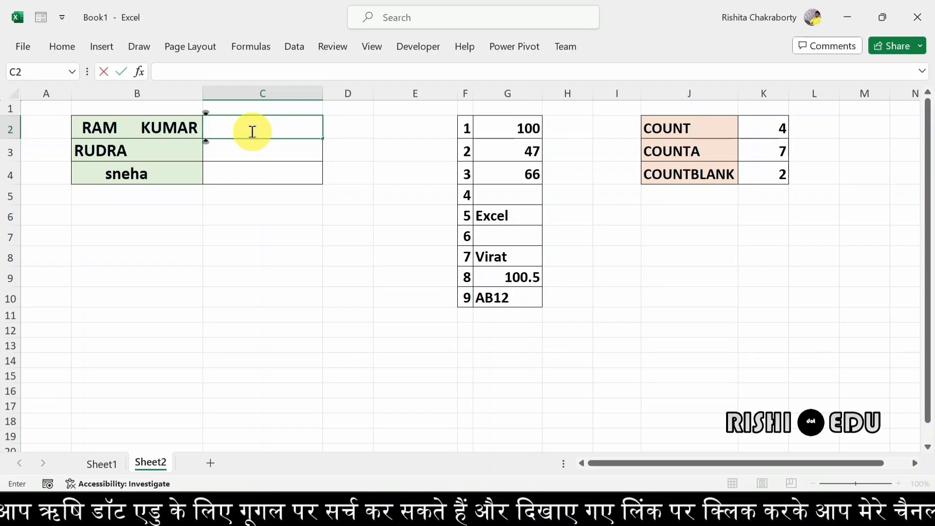
pyautogui.write('=tri')
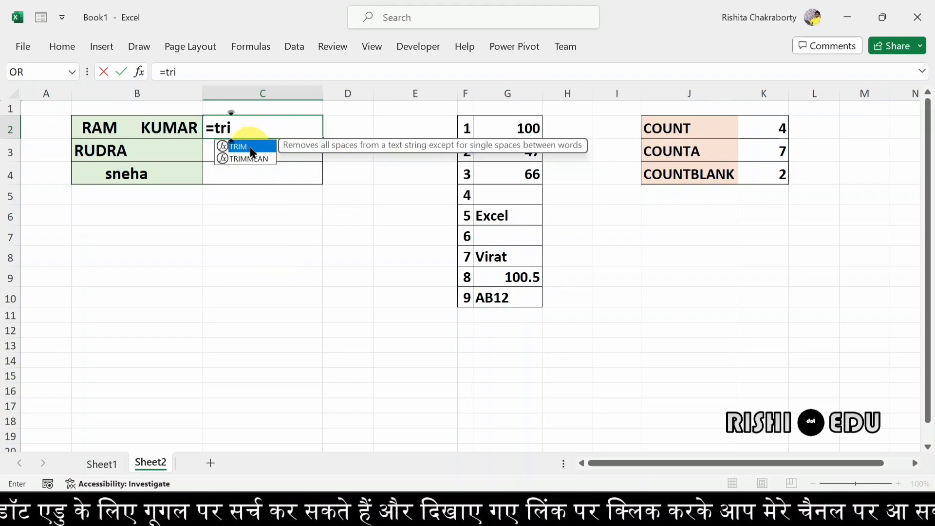
pyautogui.doubleClick(250, 151)
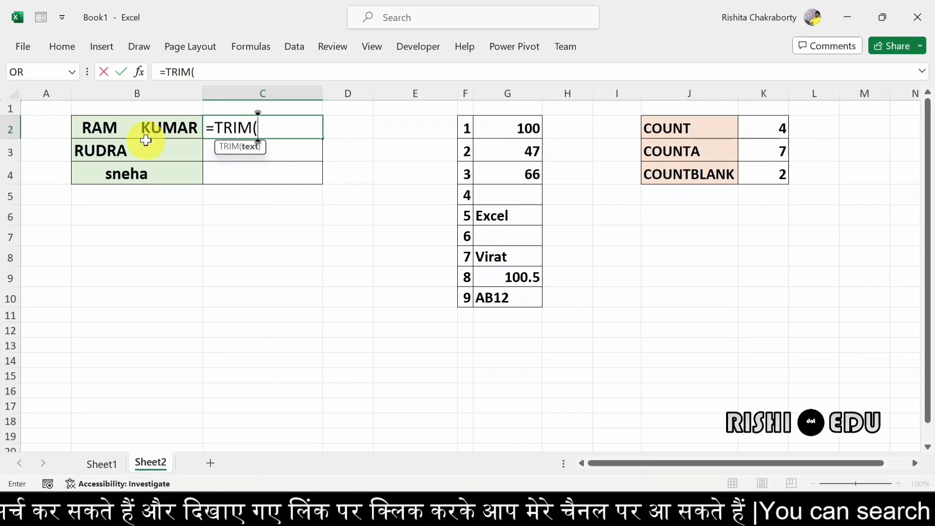
pyautogui.click(155, 125)
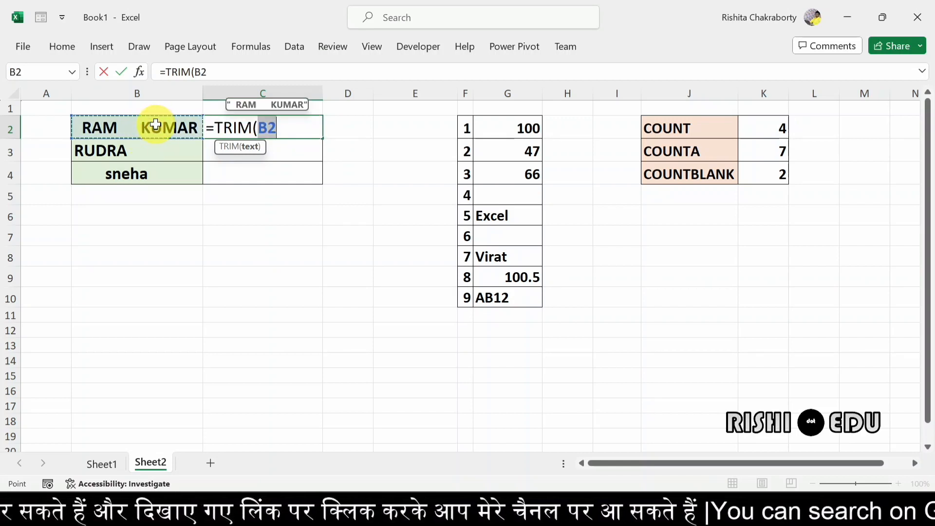
pyautogui.click(296, 123)
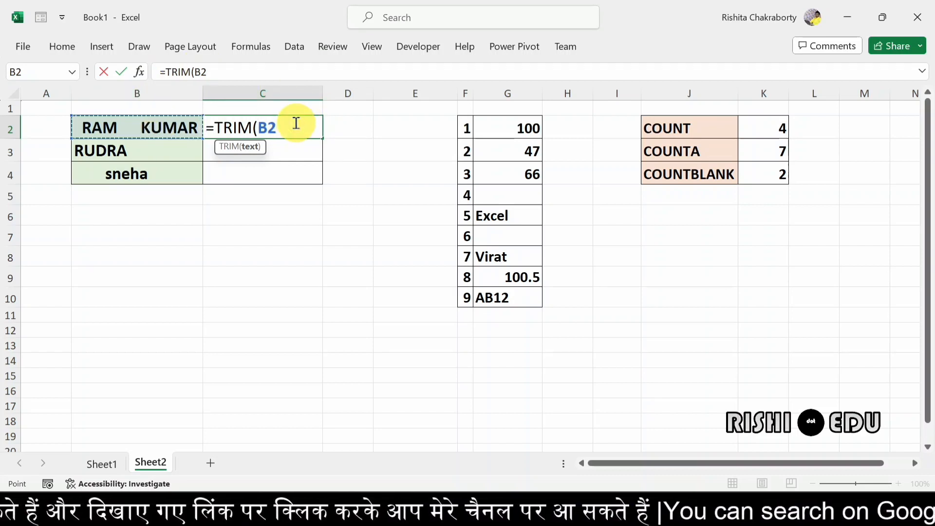
pyautogui.write(')')
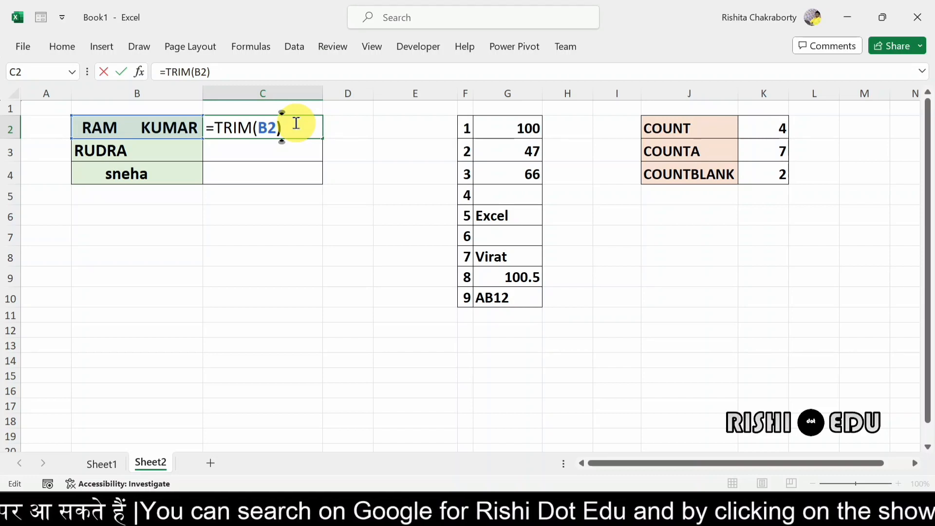
pyautogui.press('Return')
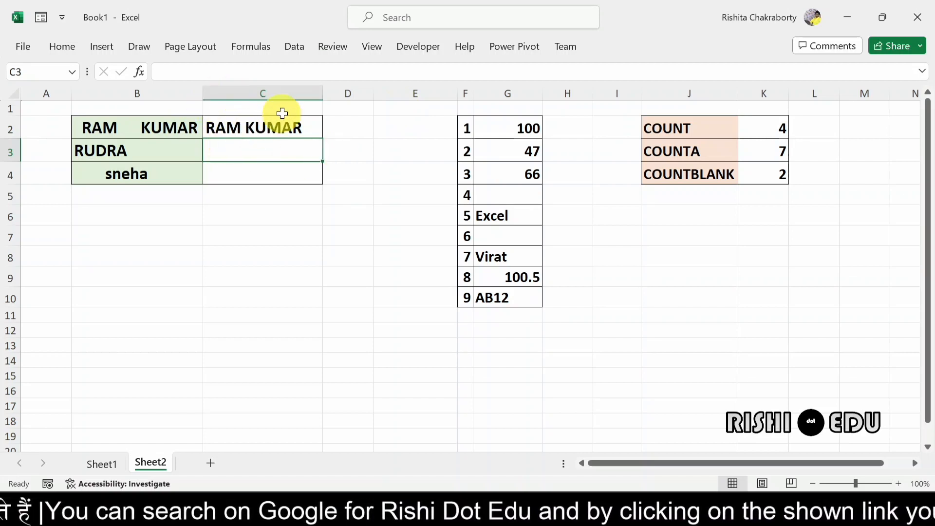
pyautogui.click(272, 130)
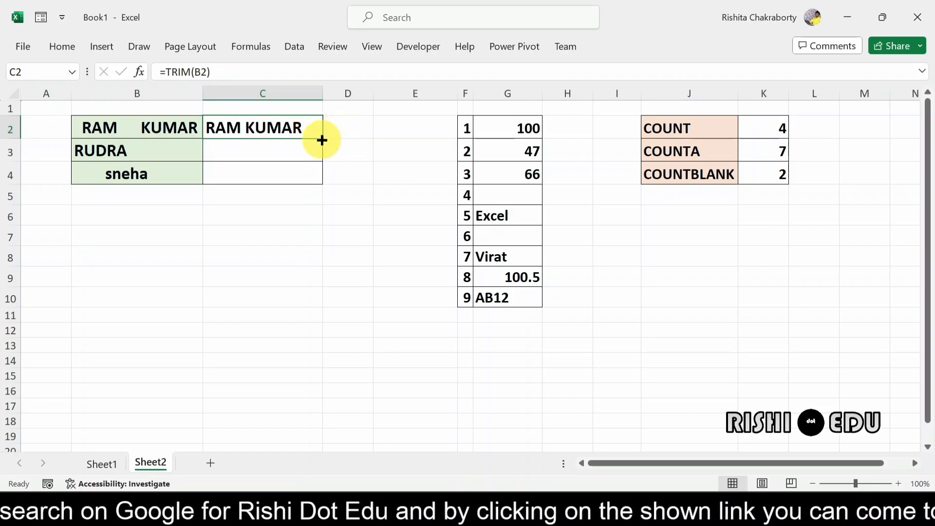
pyautogui.moveTo(322, 140); pyautogui.dragTo(324, 182)
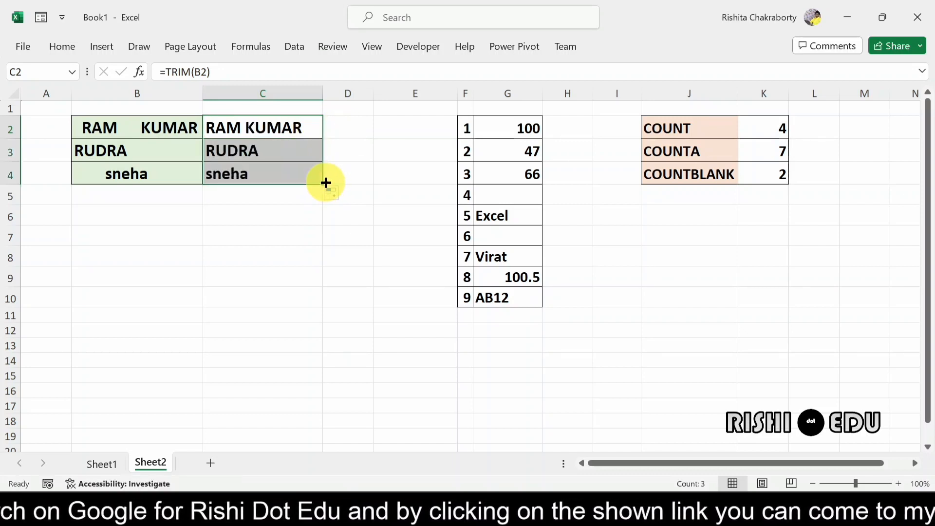